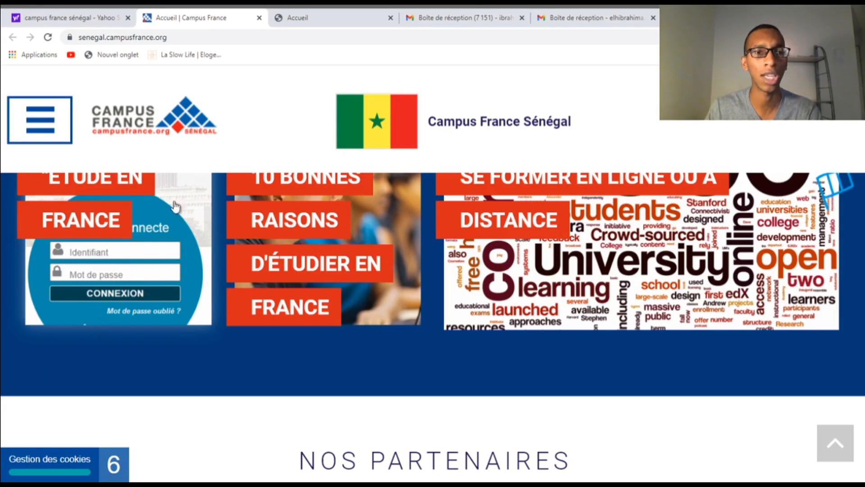
Switch to the Études en France site and open Je saisis mes informations personnelles in the candidate area's Je saisis mon dossier section.
left_click(288, 14)
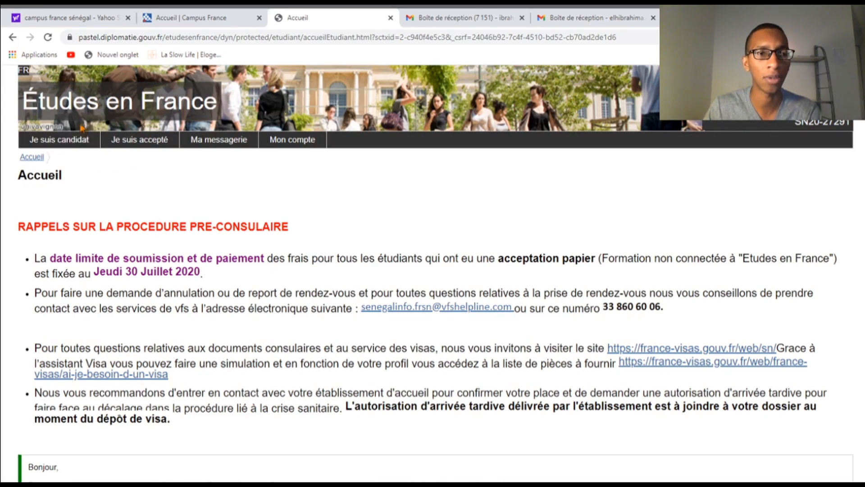
left_click(67, 142)
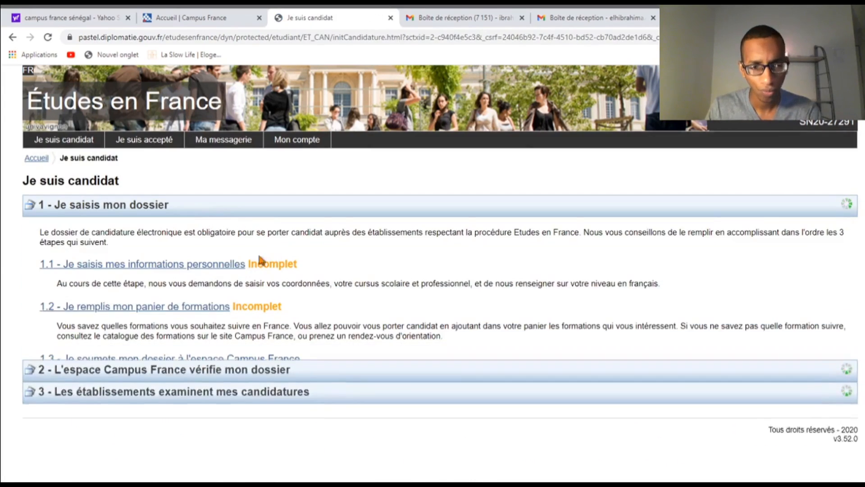
left_click(145, 203)
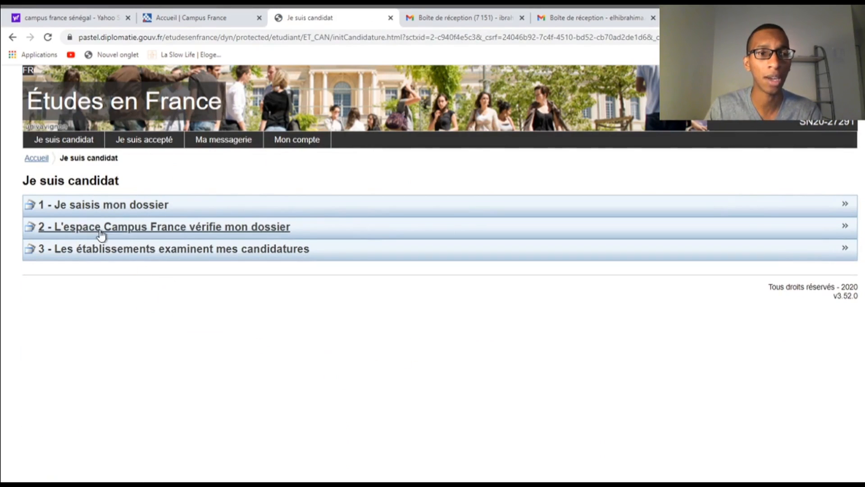
left_click(103, 207)
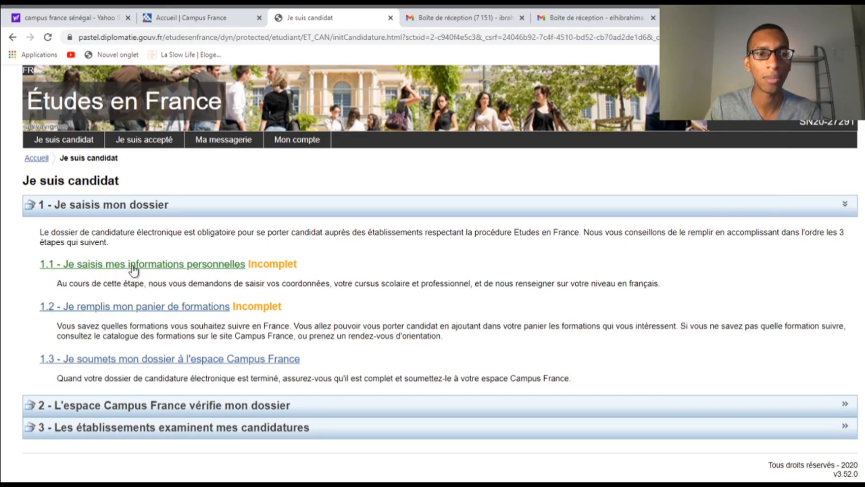
left_click(174, 267)
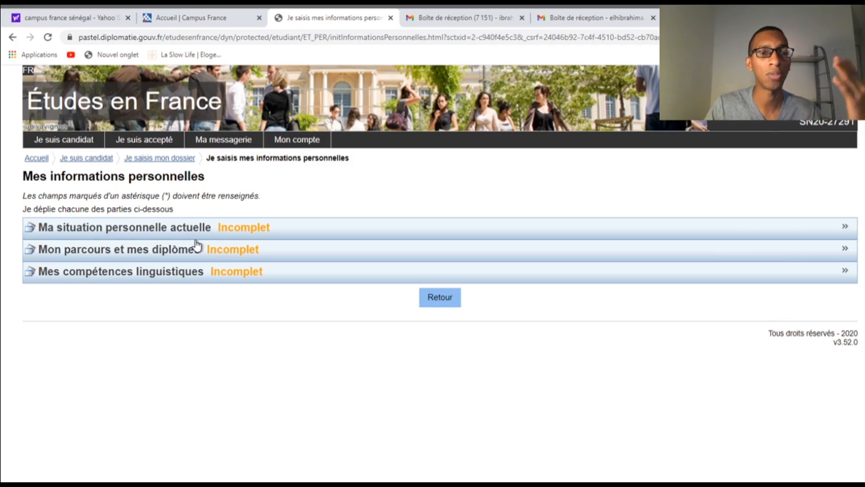
Examine the photo, identity, contact details and special status parts of Ma situation personnelle actuelle, then collapse the section.
left_click(178, 231)
scroll(332, 299, "down", 1)
scroll(663, 352, "down", 7)
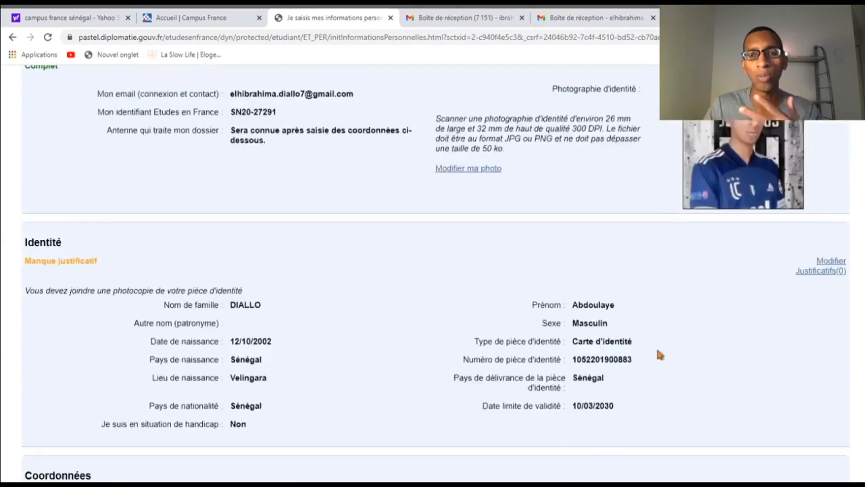
scroll(475, 285, "up", 1)
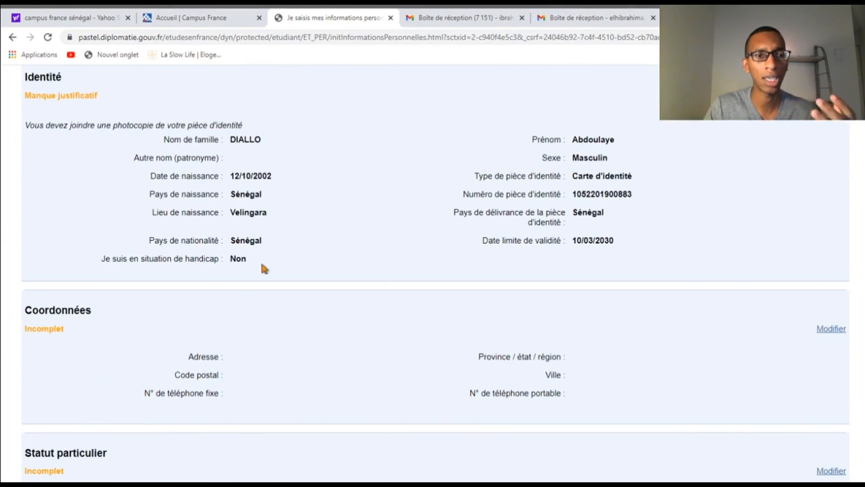
scroll(162, 248, "down", 2)
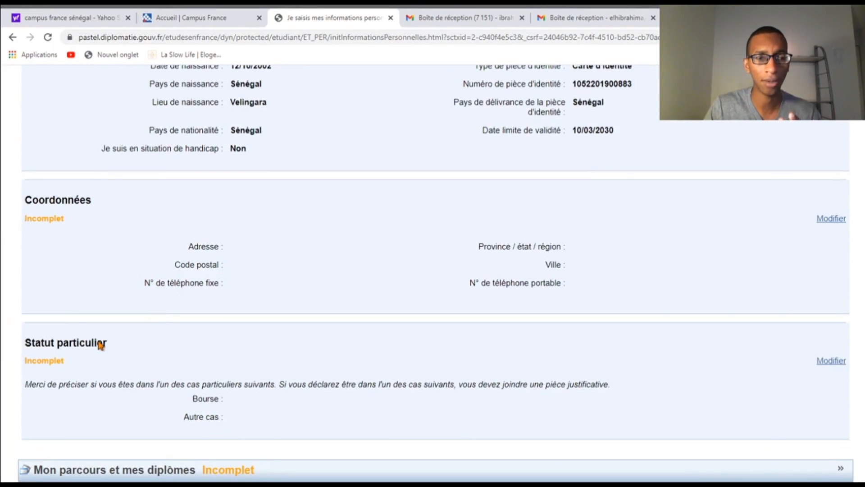
scroll(94, 338, "up", 6)
scroll(138, 227, "up", 3)
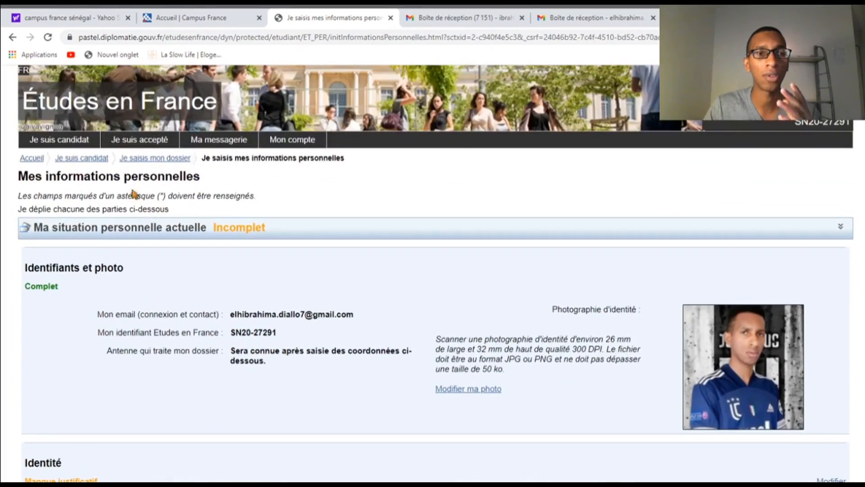
left_click(134, 228)
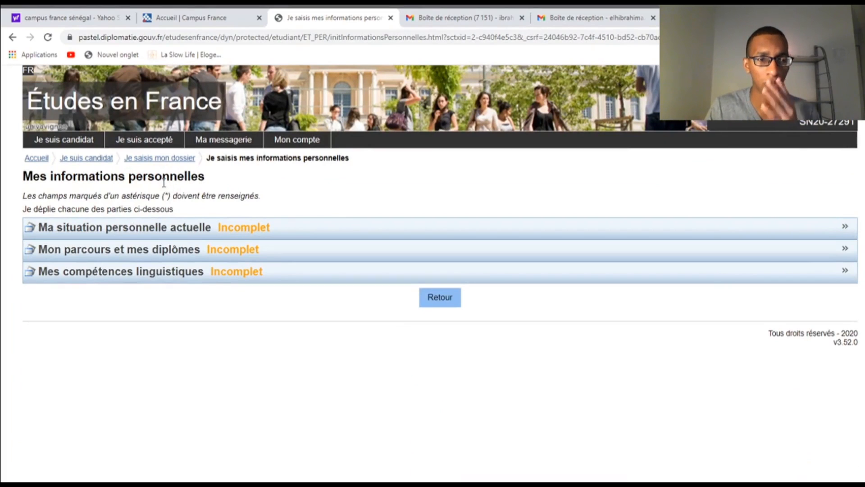
Expand the Mon parcours et mes diplômes section and look at the file selection for adding a CV.
left_click(110, 252)
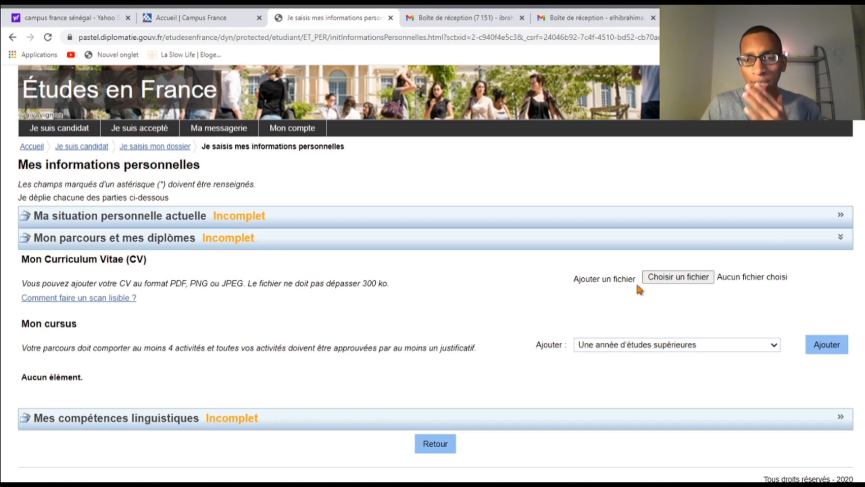
left_click(671, 280)
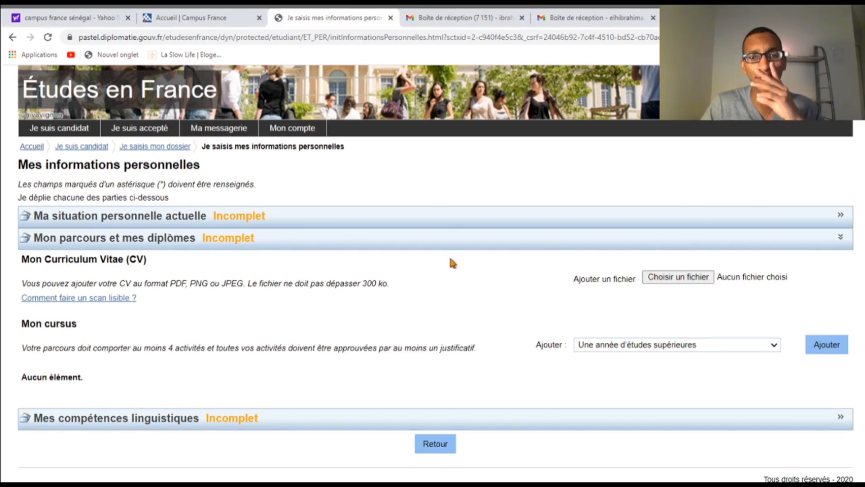
scroll(448, 253, "down", 1)
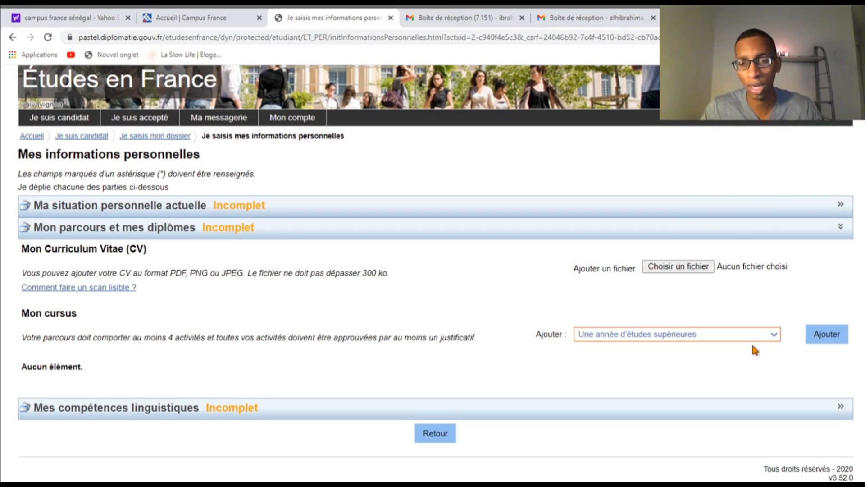
Start a new Mon cursus entry of the type Une année de lycée.
left_click(633, 372)
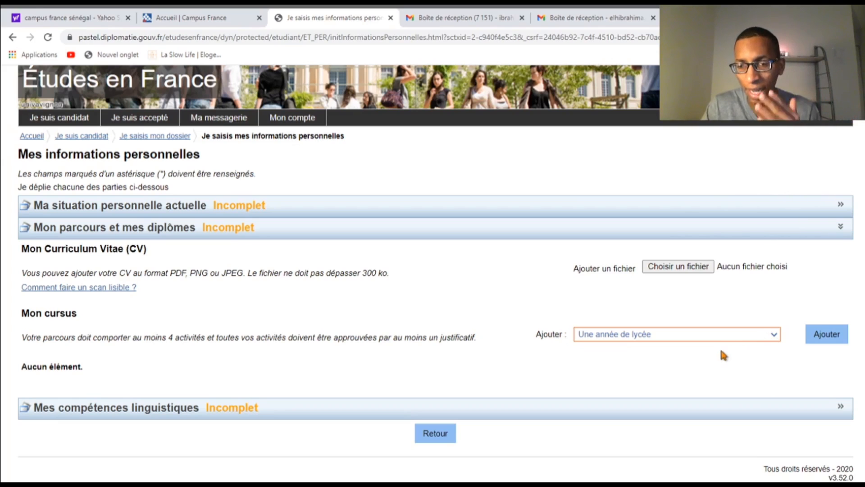
key("Down")
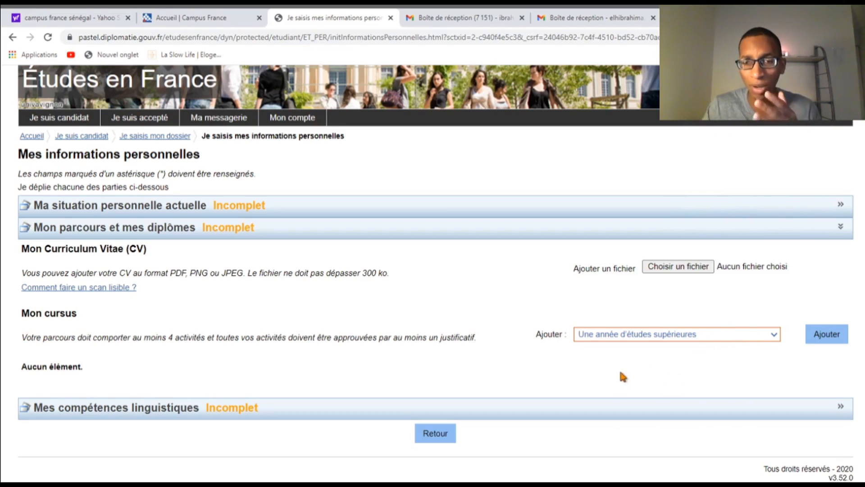
key("Up")
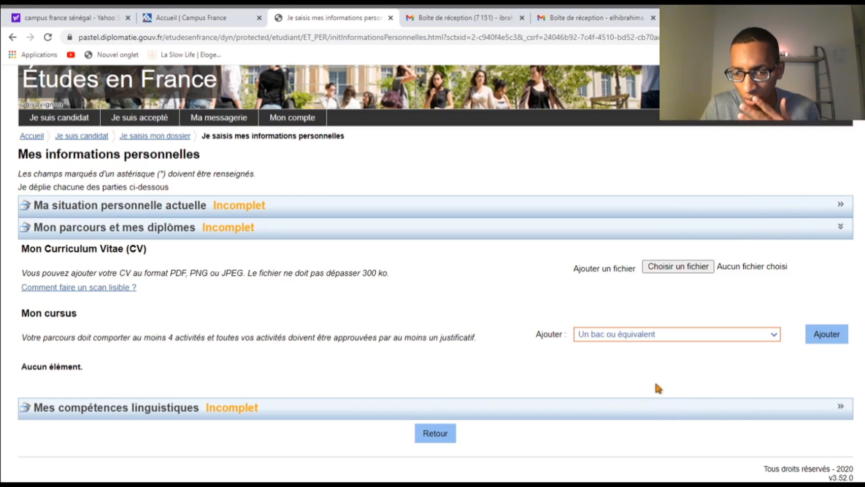
key("Down")
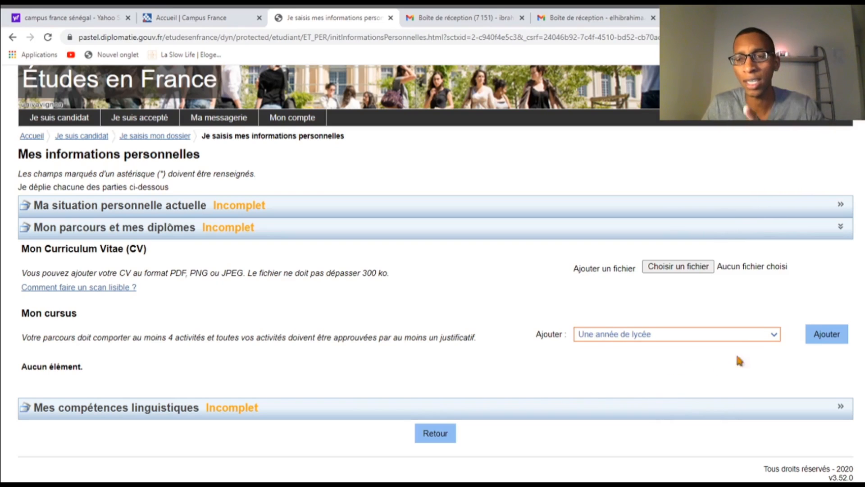
left_click(829, 336)
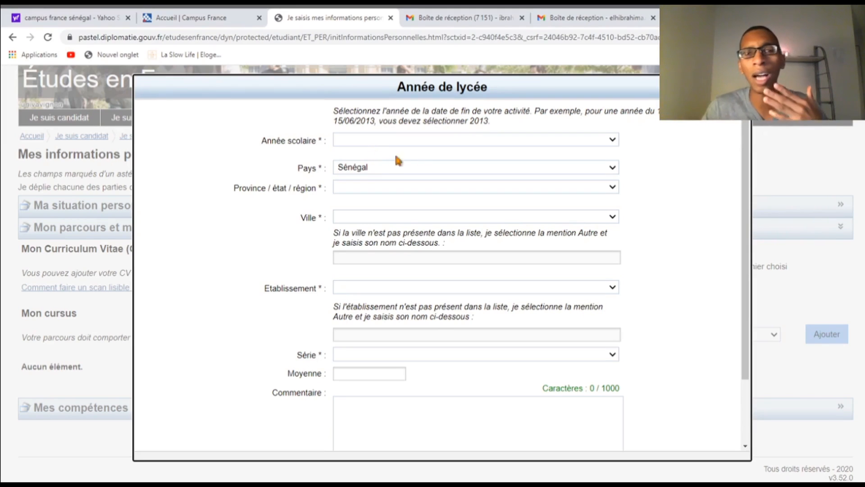
Set the high-school entry's school year to 2014 and its region to Kolda.
left_click(591, 140)
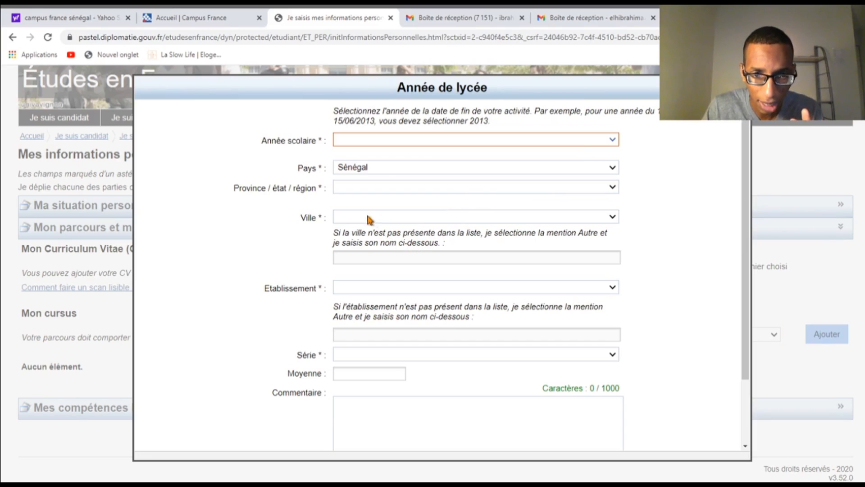
left_click(370, 253)
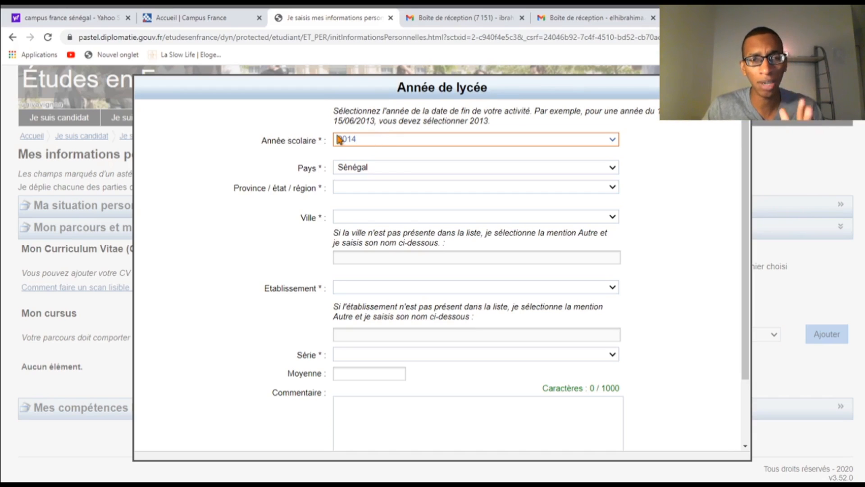
left_click(382, 188)
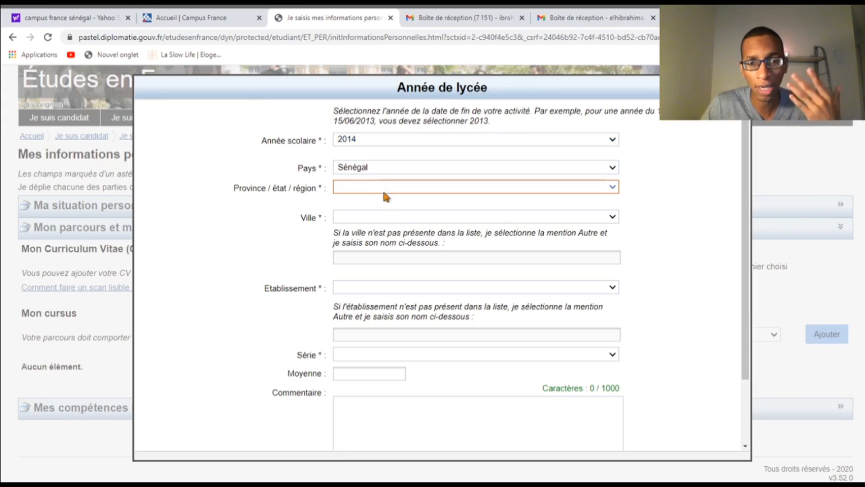
left_click(370, 275)
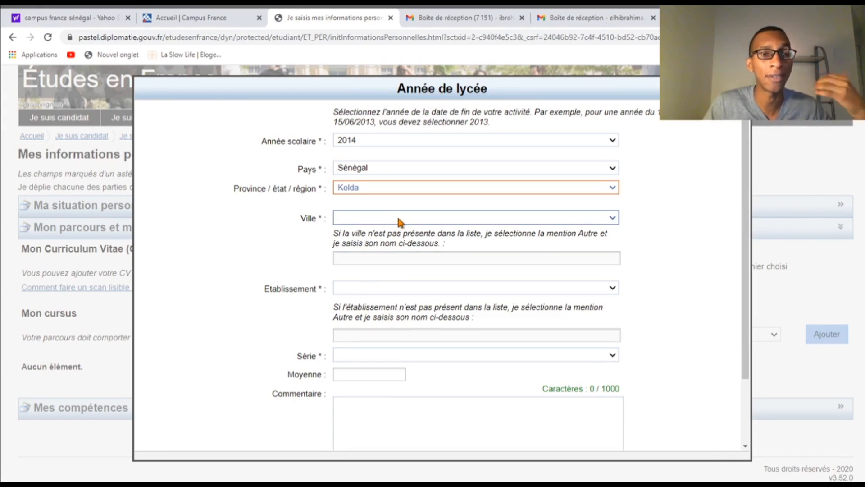
Choose Velingara as the city and Chérif Samsedine Aïdara as the establishment.
left_click(404, 225)
left_click(395, 264)
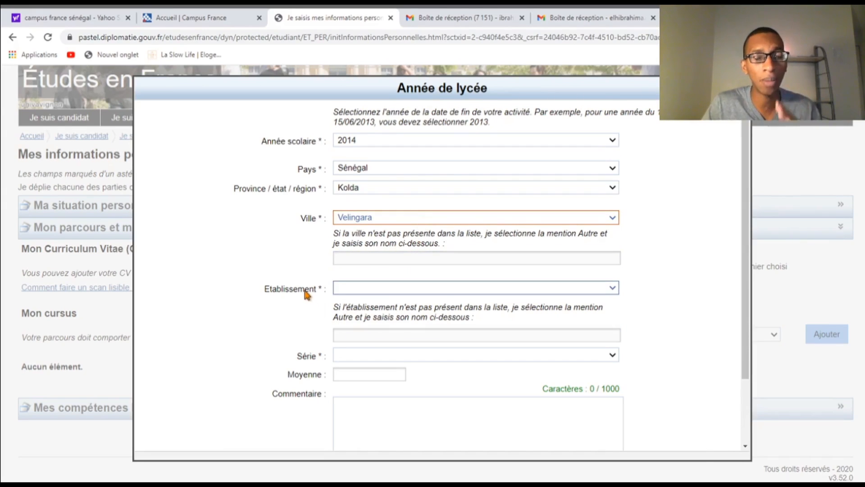
left_click(395, 294)
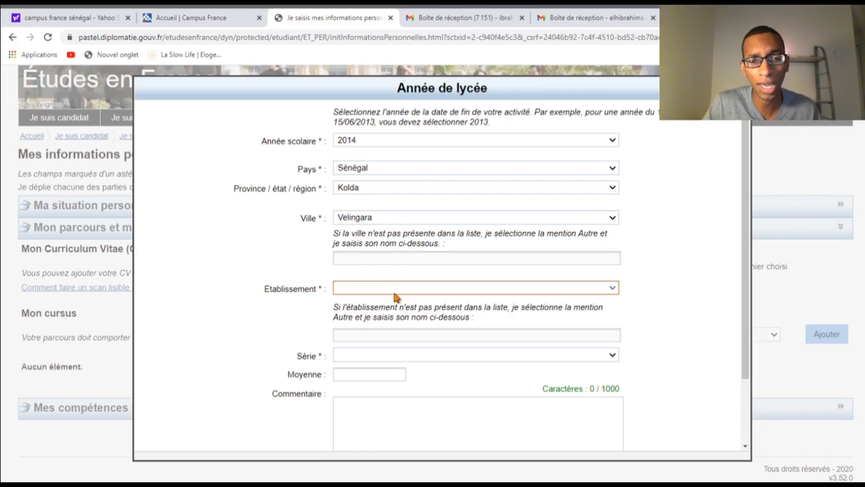
left_click(396, 315)
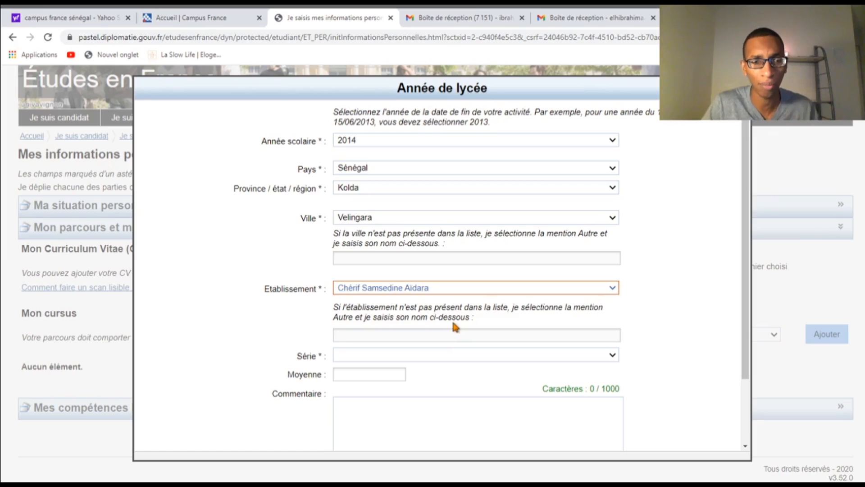
Set the Série to Niveau BAC-2 : S1 Mathématiques et sciences physiques and save the high-school year.
scroll(454, 326, "down", 1)
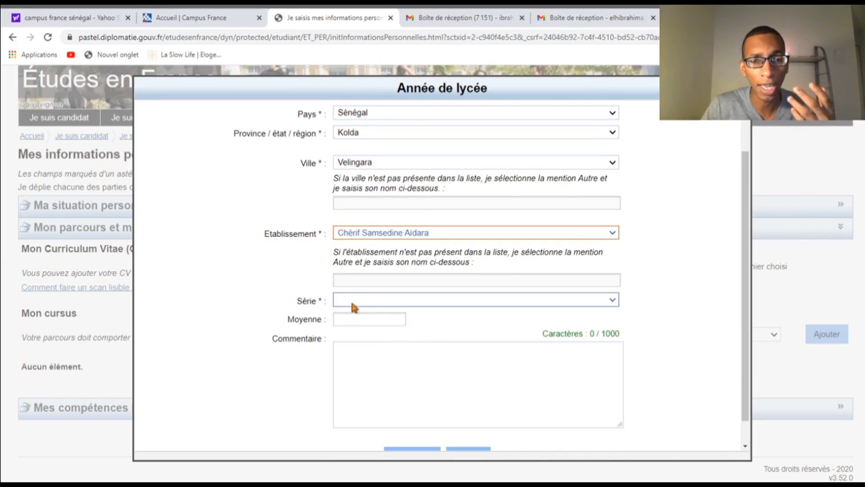
left_click(374, 302)
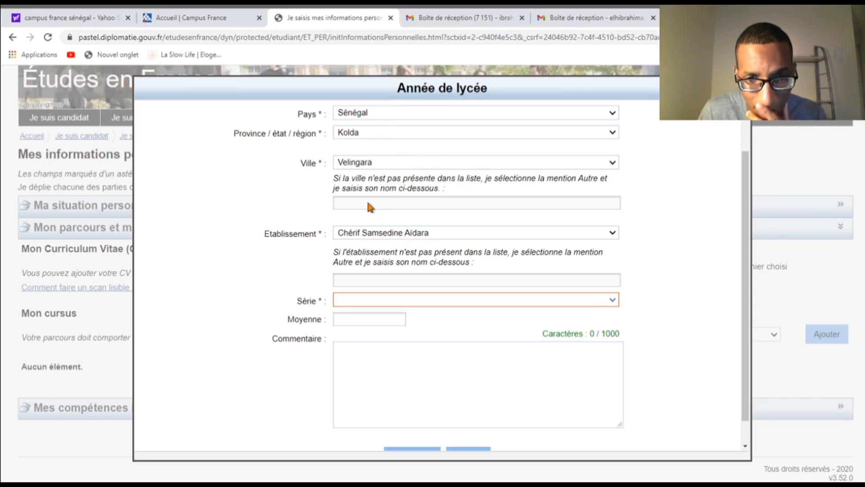
left_click(398, 203)
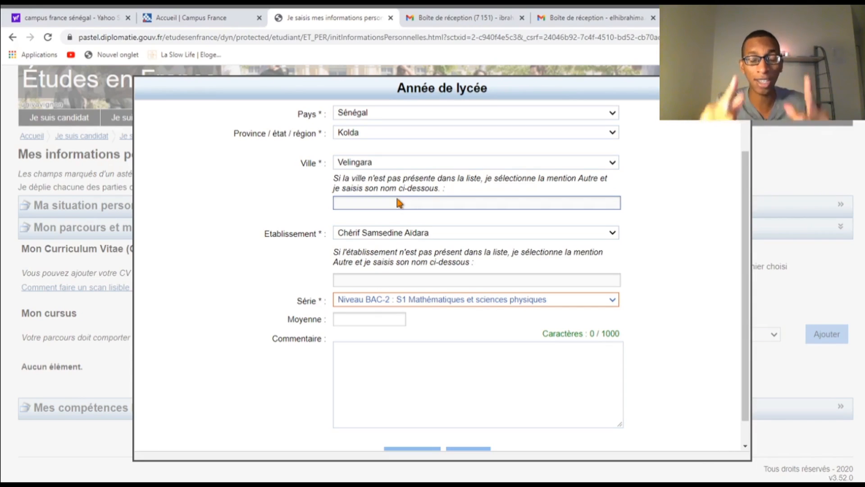
left_click(366, 320)
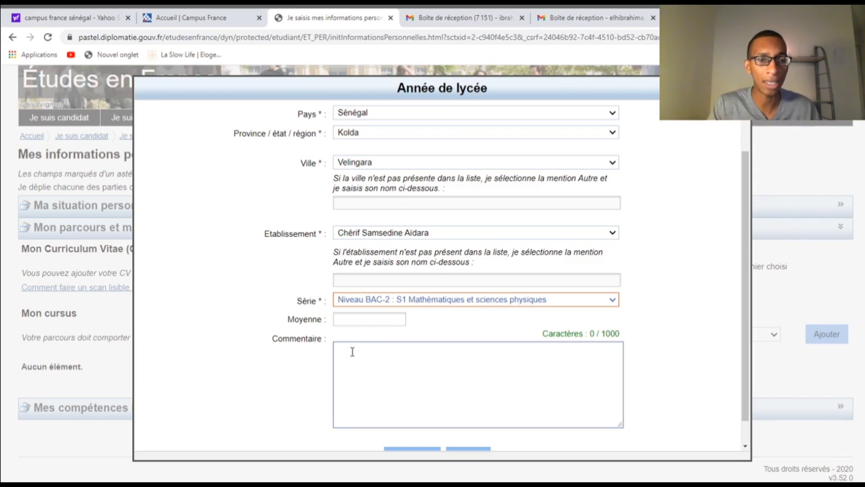
scroll(378, 360, "down", 1)
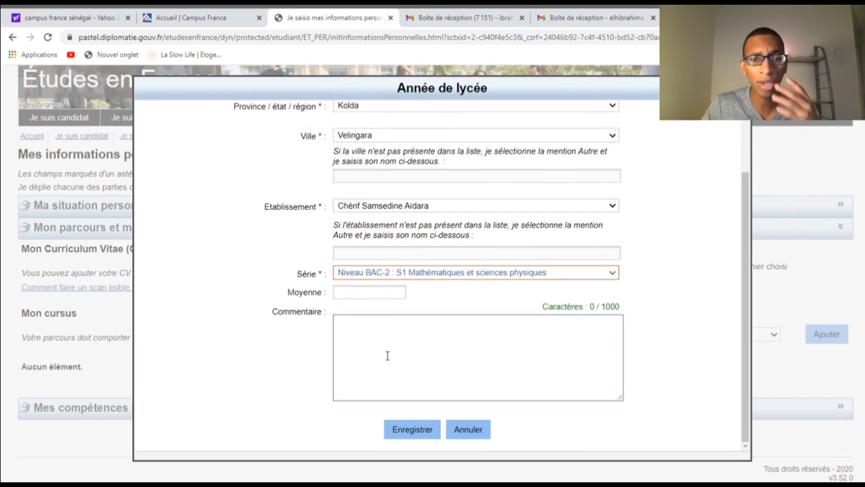
left_click(412, 430)
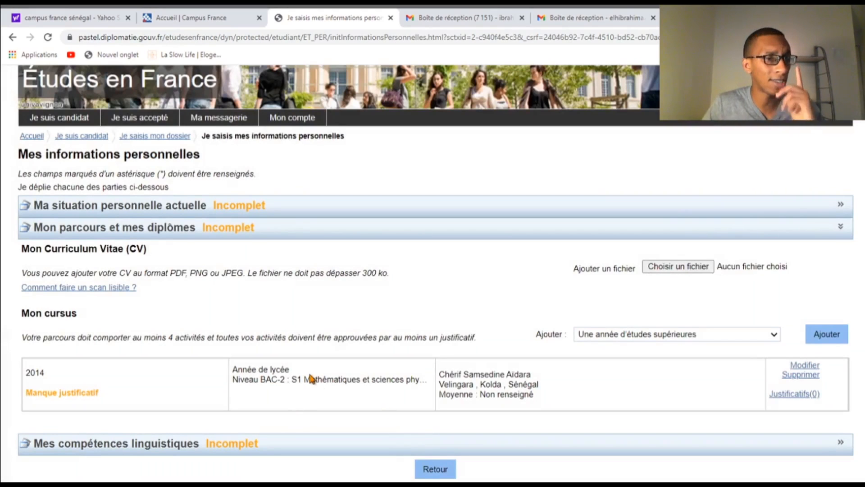
View the supporting documents dialog of the 2014 high-school year and close it without adding a file.
scroll(311, 380, "down", 1)
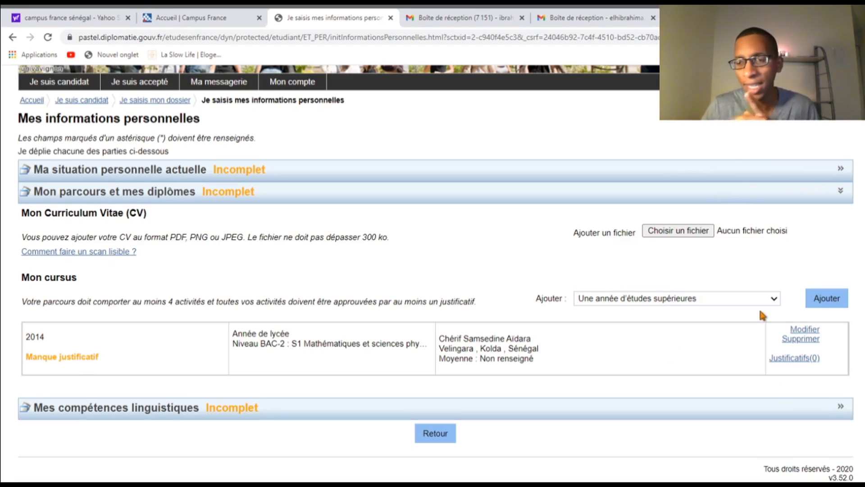
left_click(786, 358)
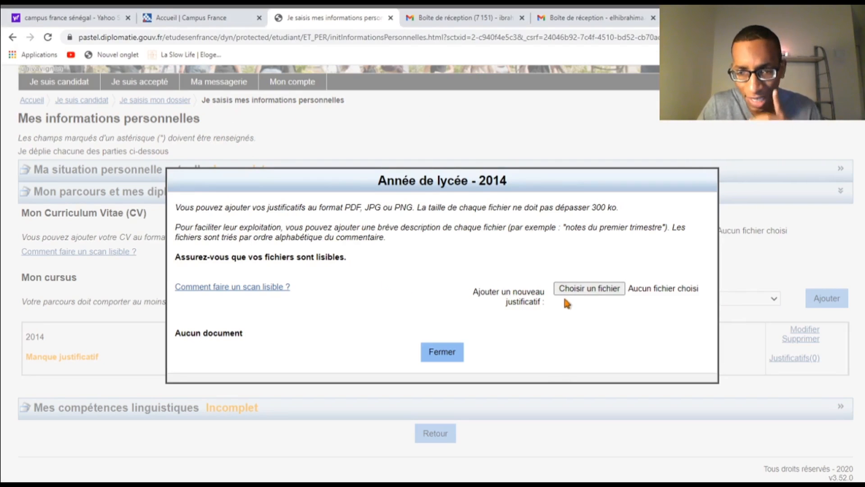
left_click(440, 357)
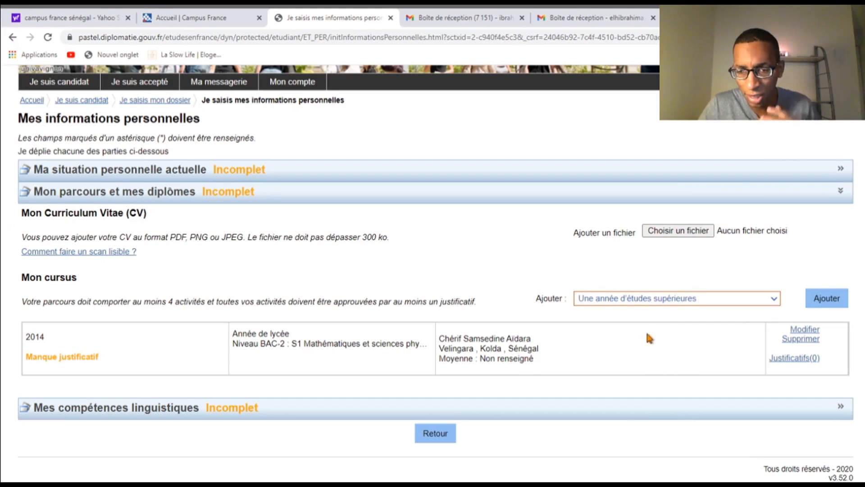
Add another high-school year (Une année de lycée) to the cursus and set its school year to 2015.
key("Up")
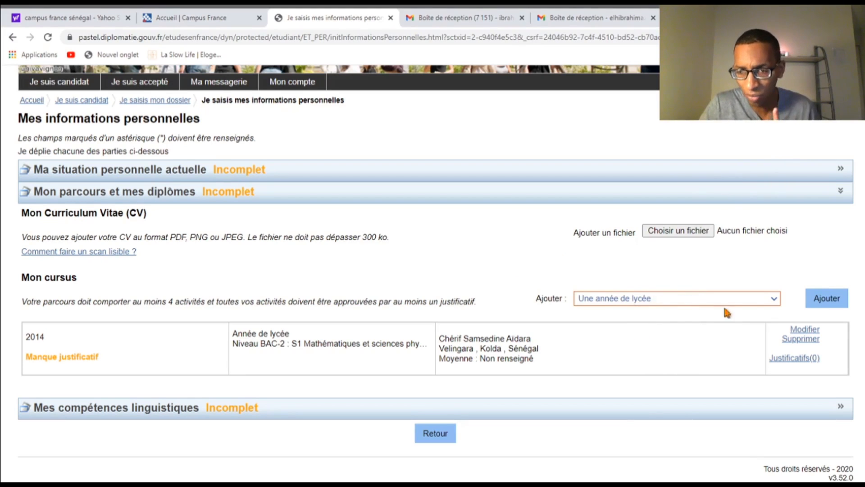
left_click(824, 299)
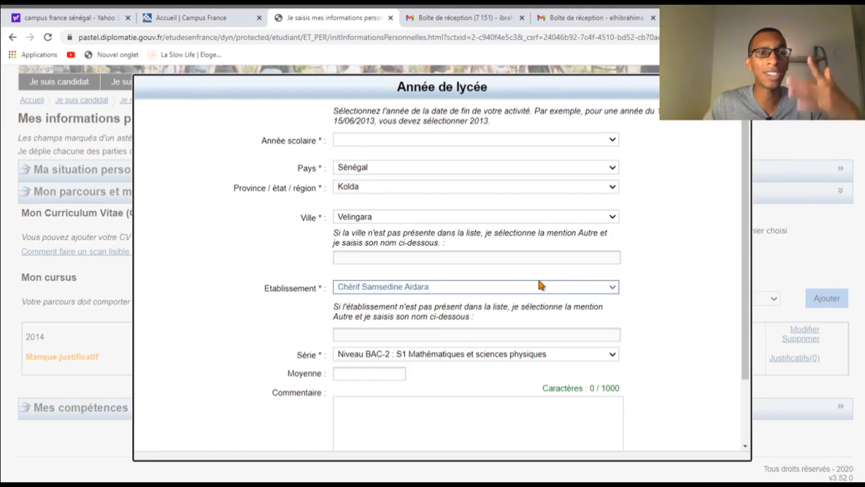
left_click(398, 140)
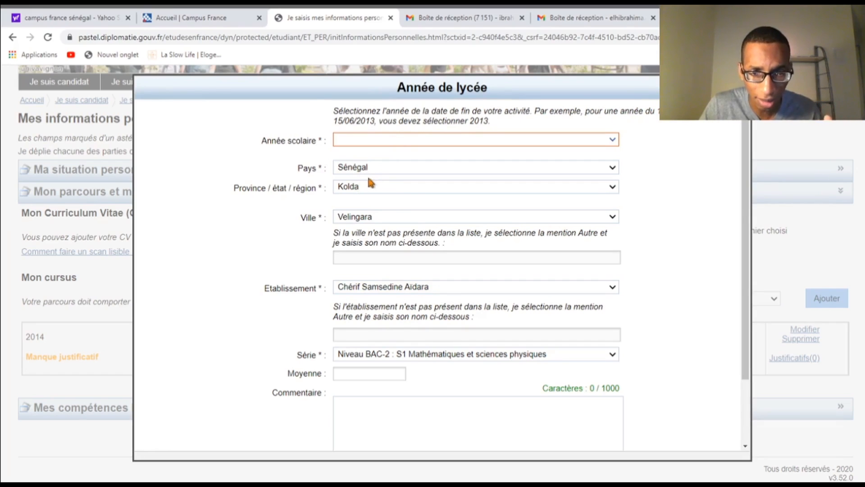
left_click(362, 225)
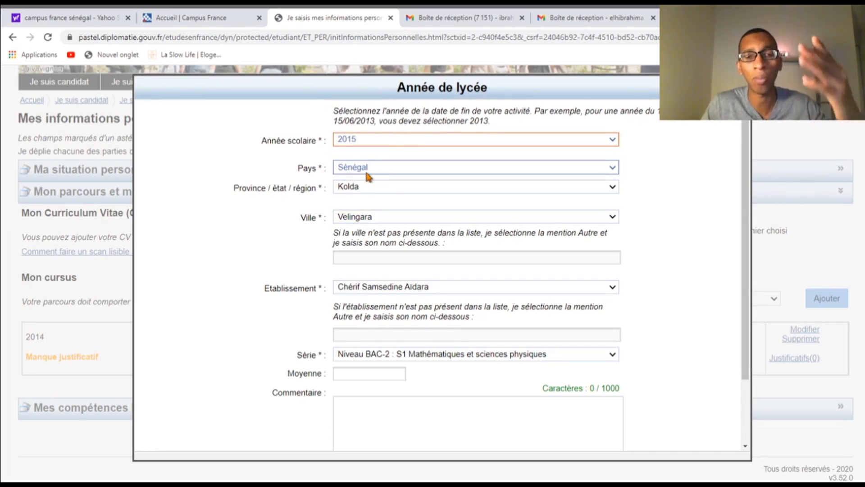
Set the Série to Niveau BAC-1 : S1 Mathématiques et sciences physiques, leave the average and comment empty, and save the 2015 entry.
left_click(419, 358)
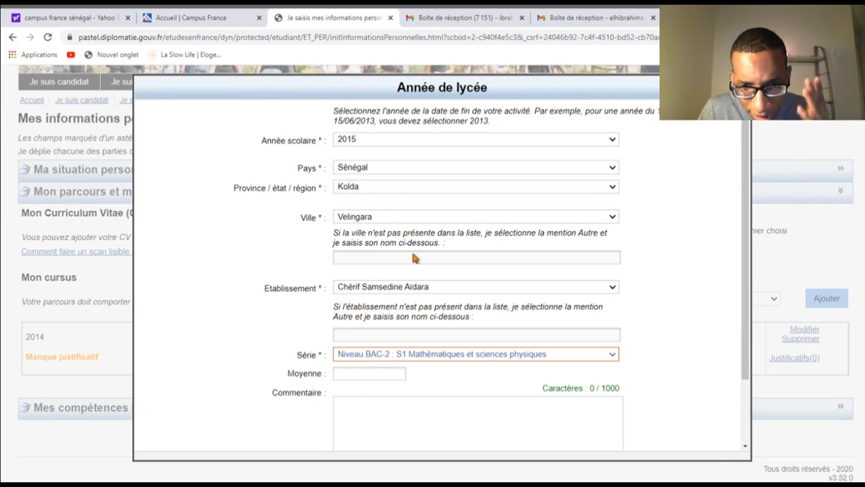
left_click(412, 308)
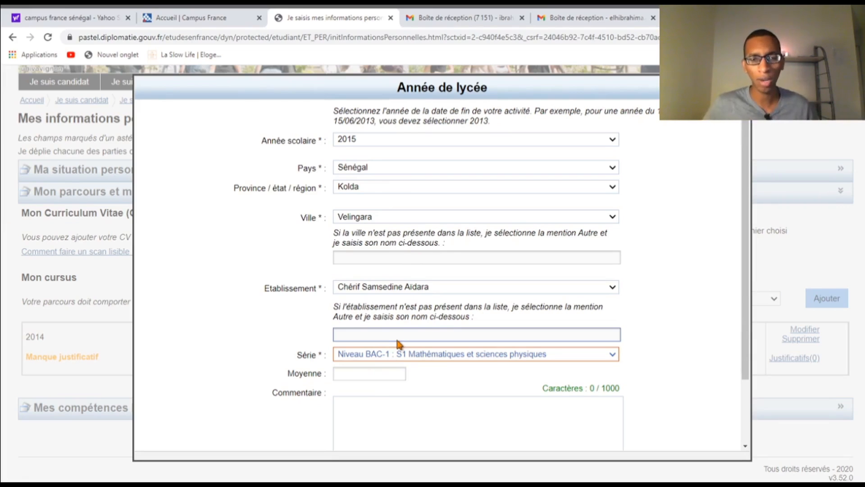
left_click(351, 374)
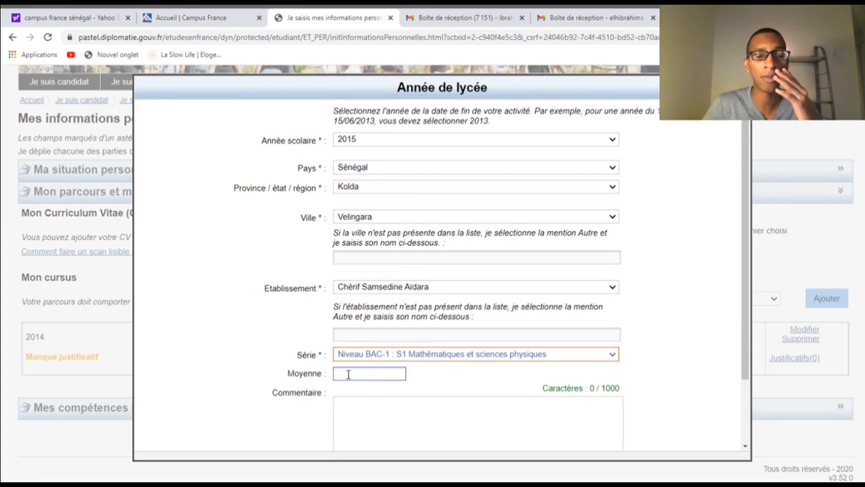
left_click(365, 405)
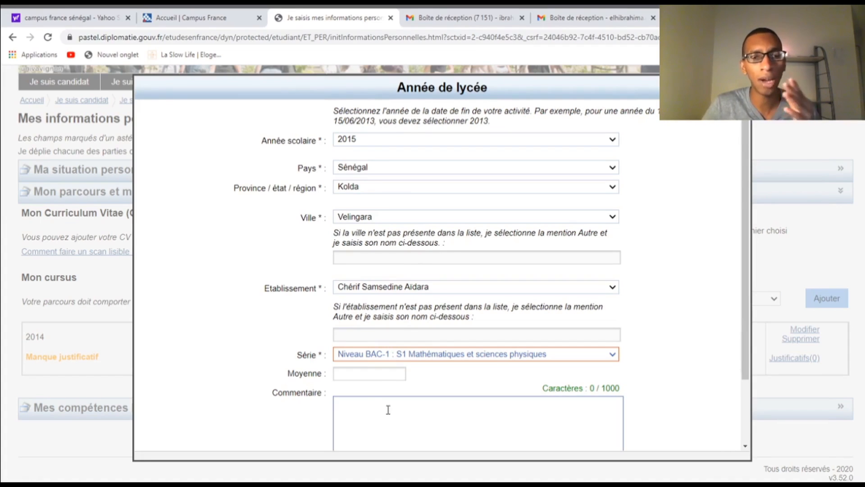
scroll(359, 406, "down", 2)
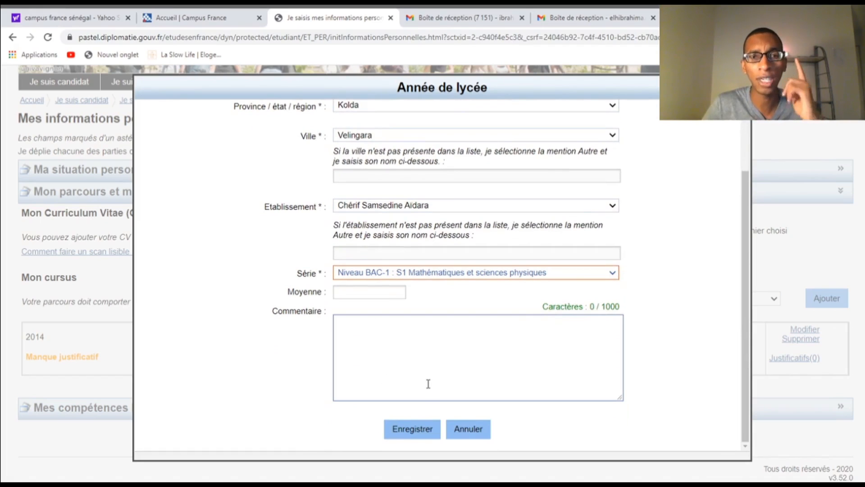
left_click(421, 432)
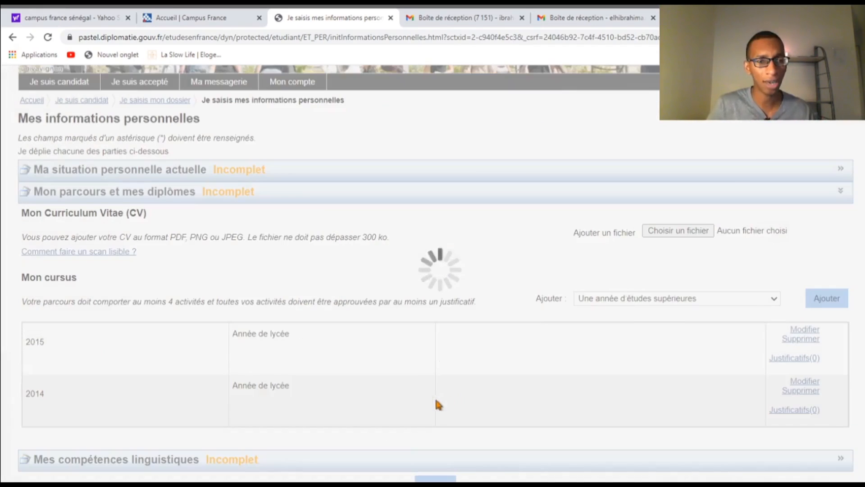
View the supporting documents dialog of the 2015 high-school year and close it without adding a file.
scroll(469, 374, "down", 2)
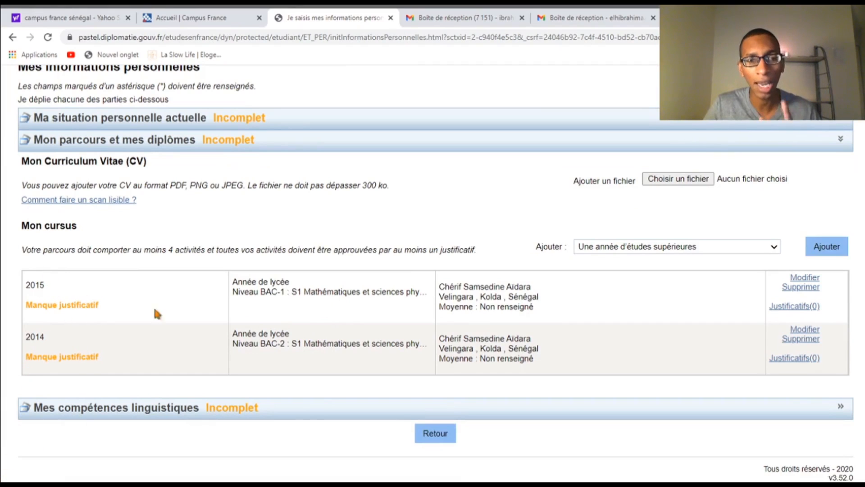
left_click(805, 308)
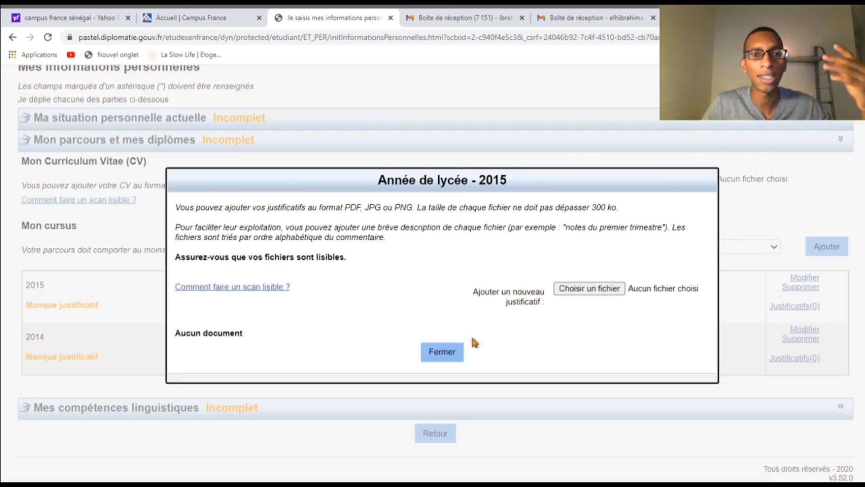
left_click(609, 291)
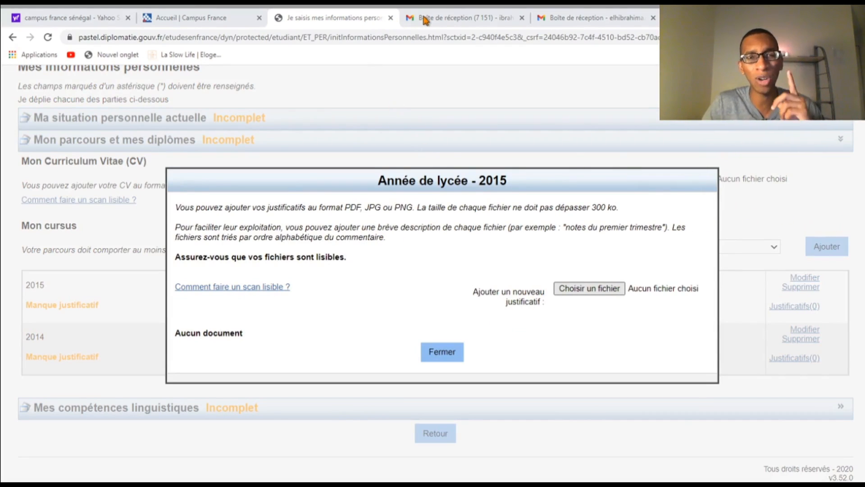
left_click(459, 352)
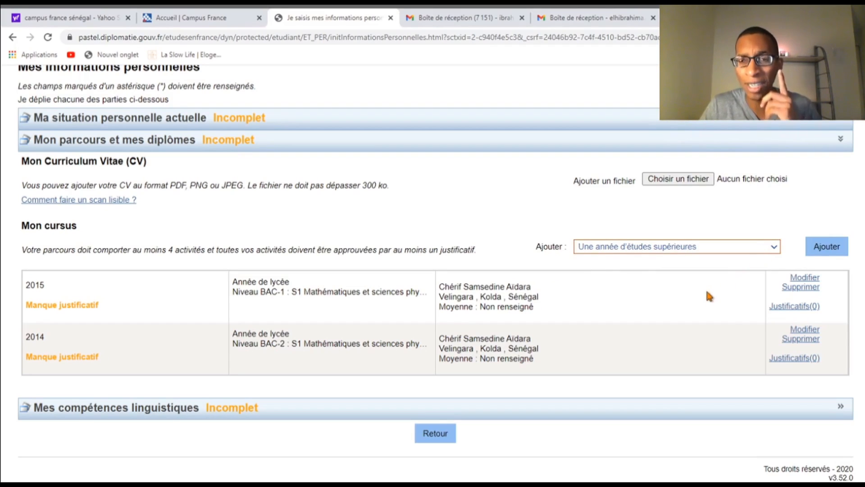
Add a third high-school year (Une année de lycée) to the cursus and set its school year to 2016.
key("Up")
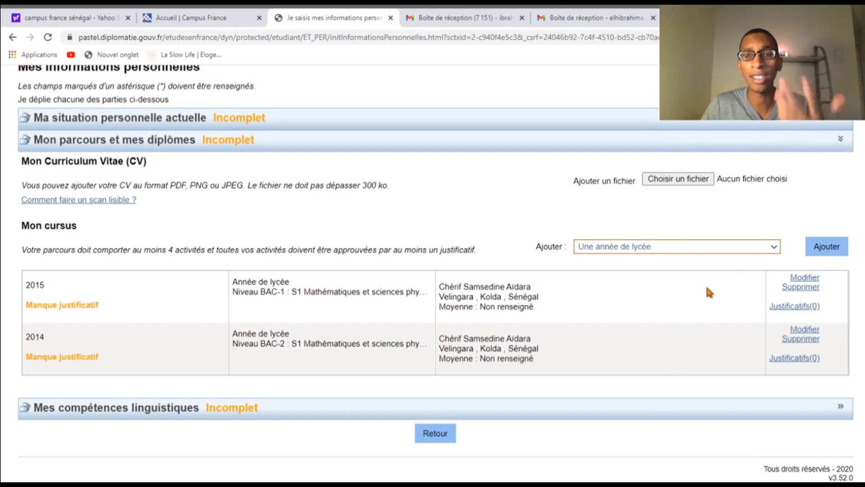
left_click(820, 249)
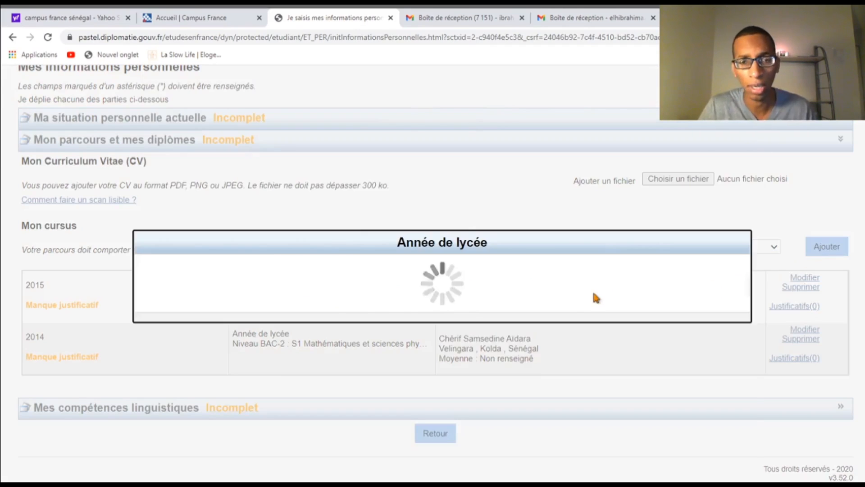
left_click(441, 139)
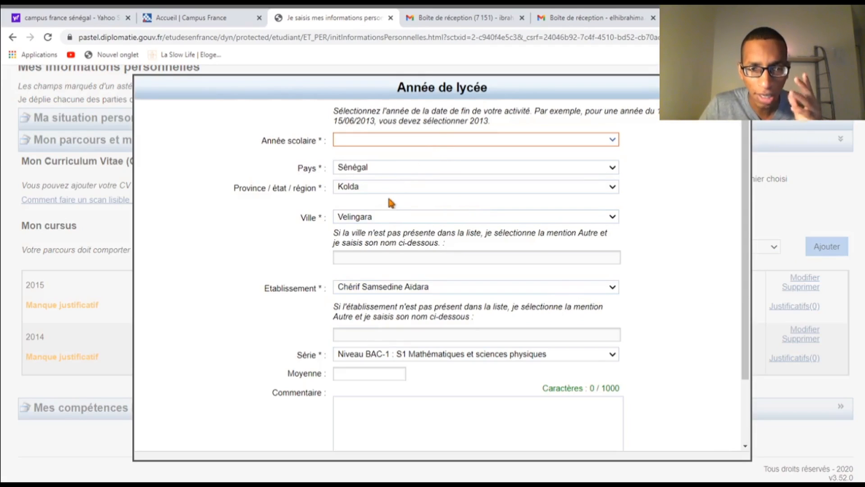
left_click(394, 213)
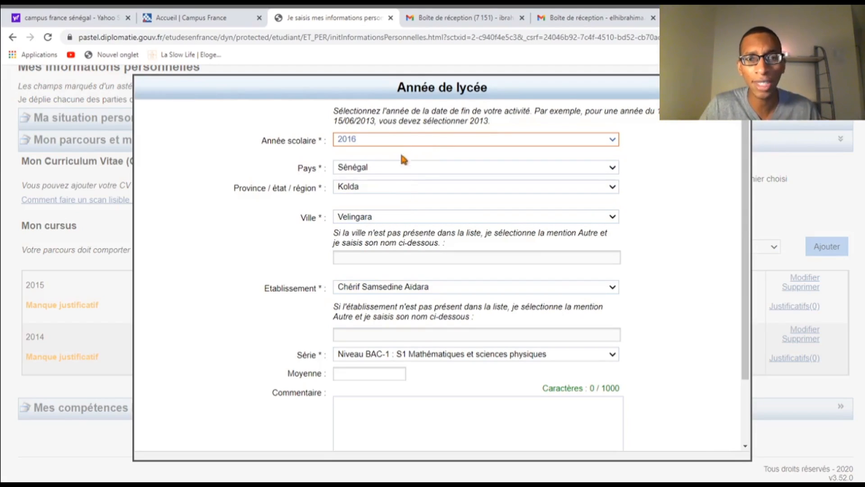
Set the Série to Niveau BAC : S1 Mathématiques et sciences physiques and save the 2016 high-school year.
left_click(417, 360)
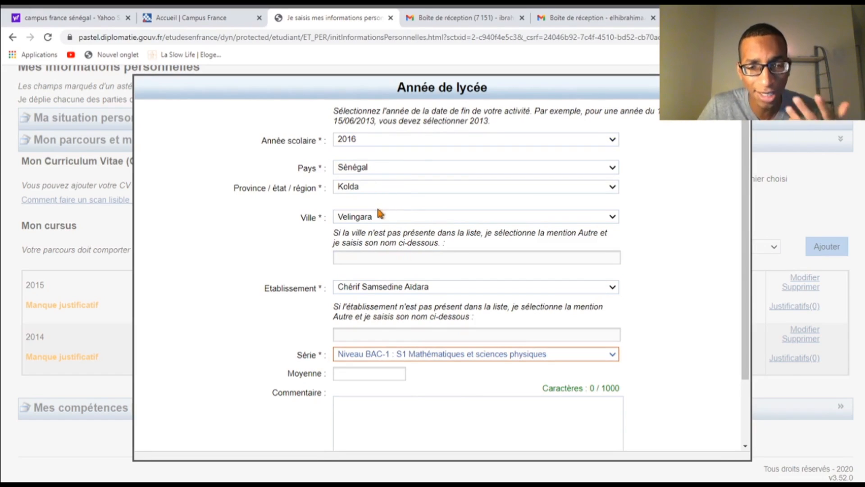
left_click(437, 283)
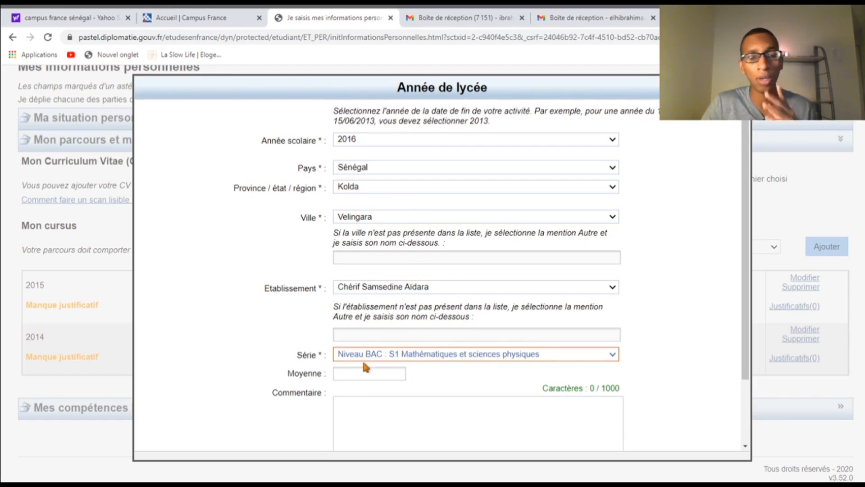
scroll(438, 363, "down", 2)
left_click(423, 427)
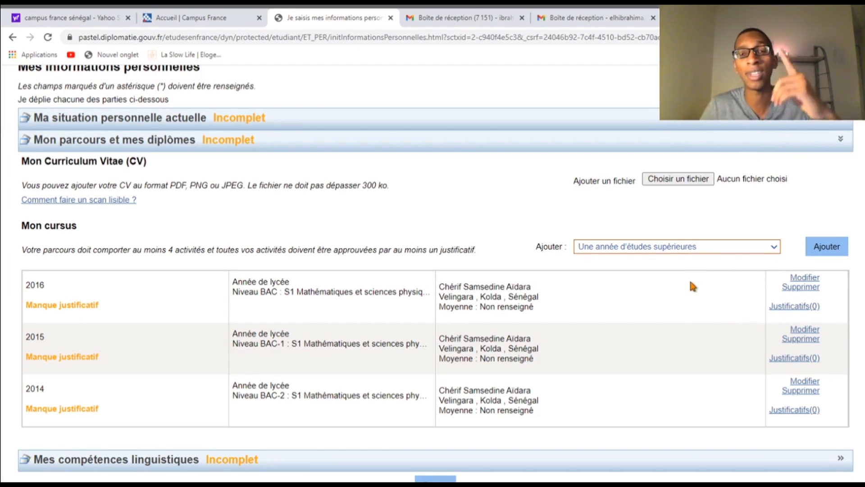
Add a baccalaureate entry (Un bac ou équivalent) to the cursus and set its school year to 2016.
key("Up")
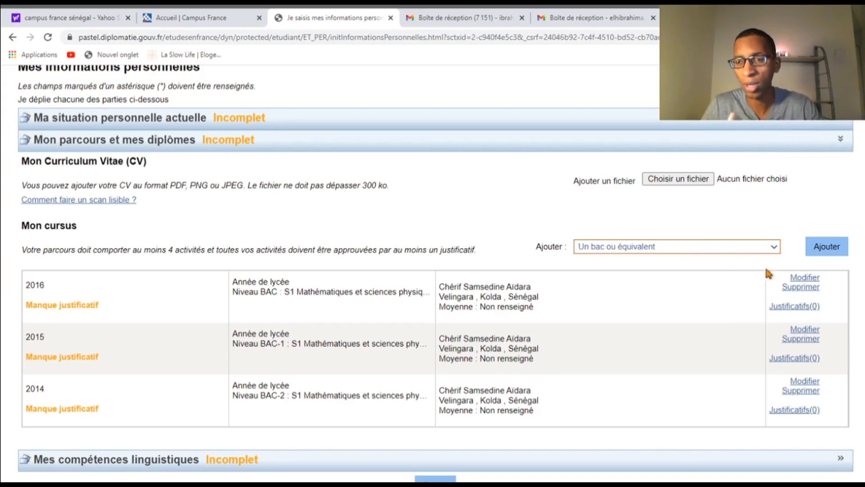
left_click(814, 252)
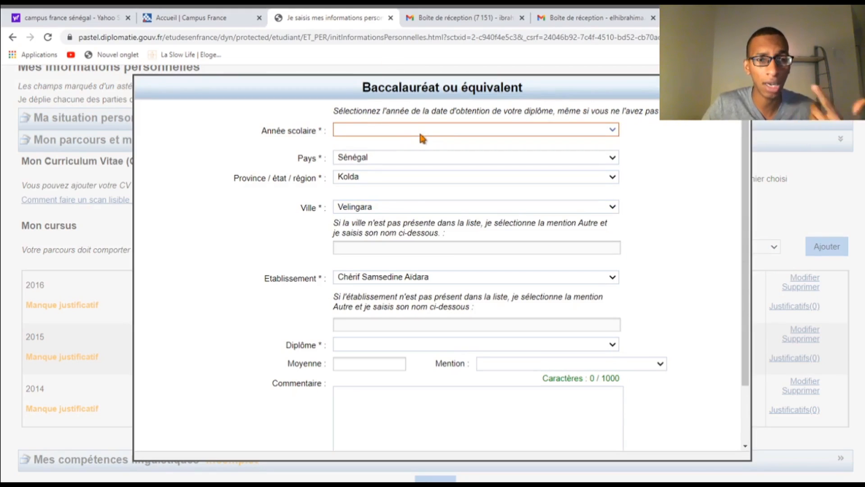
left_click(389, 208)
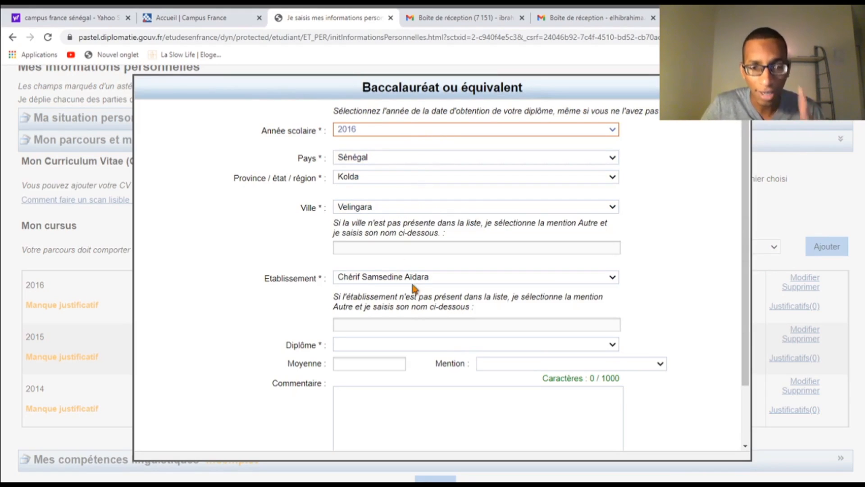
Choose S1 Mathématiques et sciences physiques as the diploma, leave the average and comment empty, and save the baccalaureate entry.
left_click(380, 351)
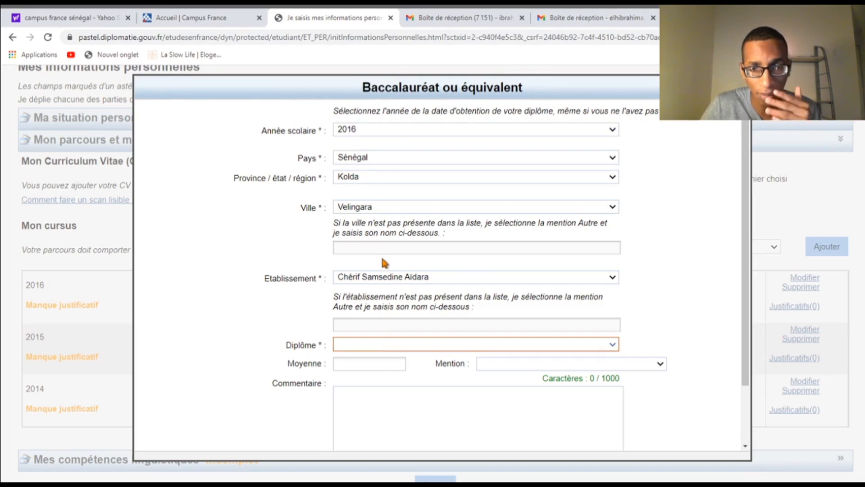
key("Down")
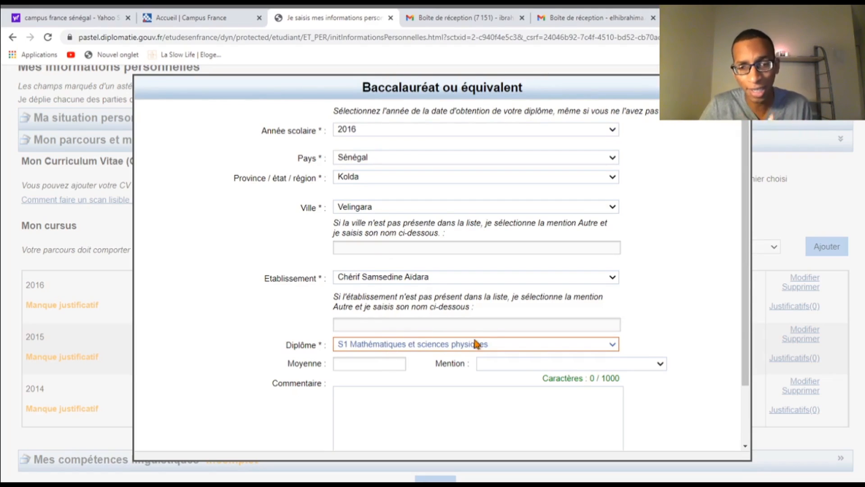
left_click(373, 360)
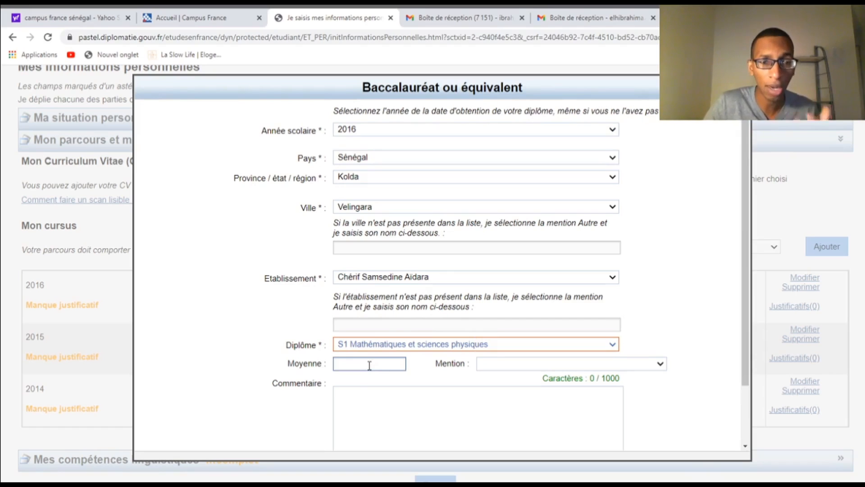
left_click(335, 409)
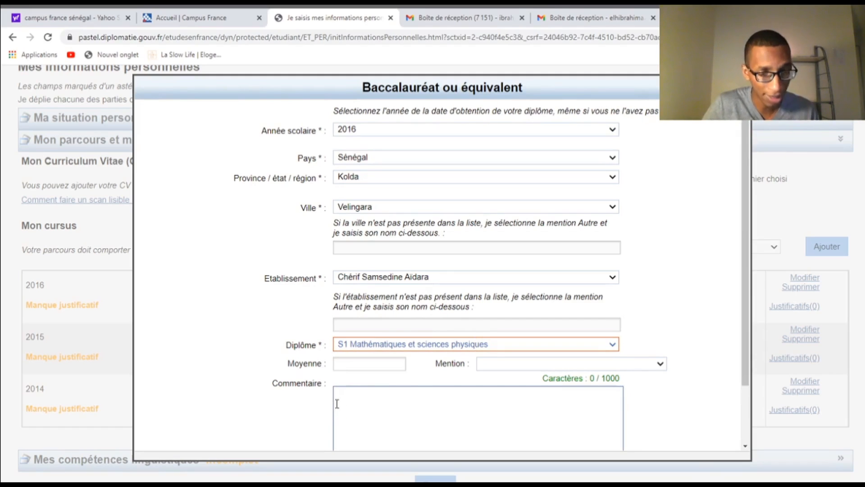
scroll(369, 365, "down", 2)
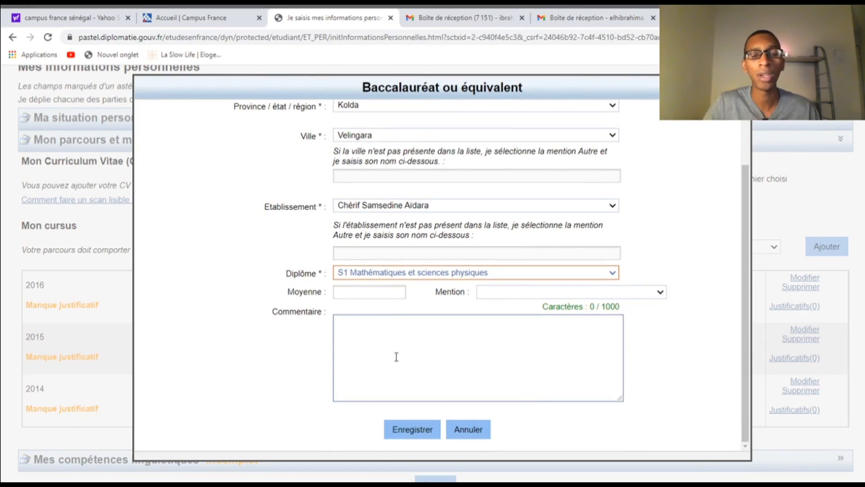
left_click(416, 429)
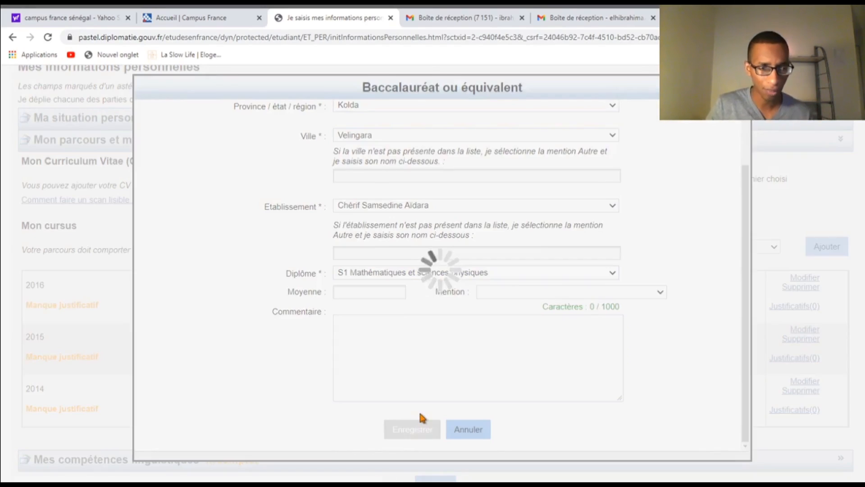
Add a higher-education year (Une année d'études supérieures) to the cursus and set its school year to 2017.
scroll(464, 401, "down", 2)
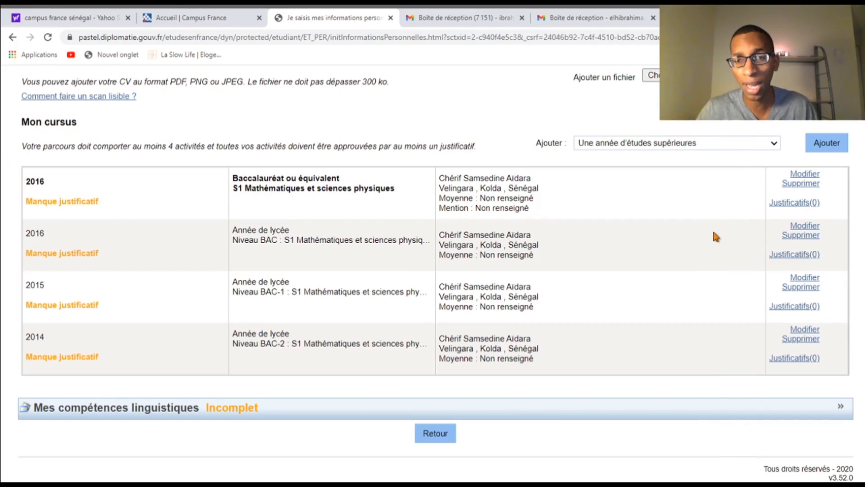
left_click(680, 143)
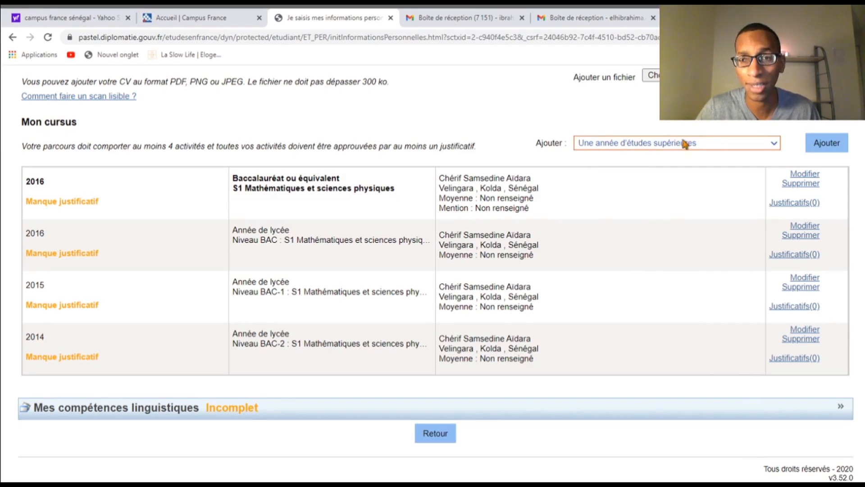
left_click(826, 144)
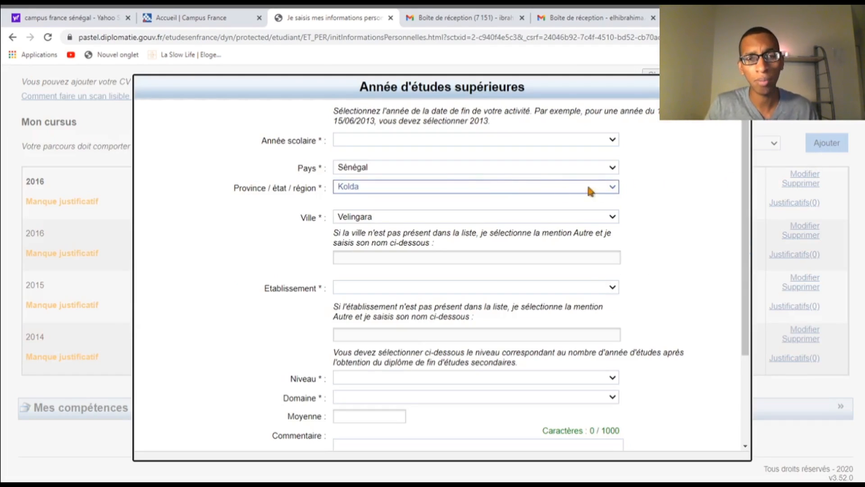
left_click(423, 141)
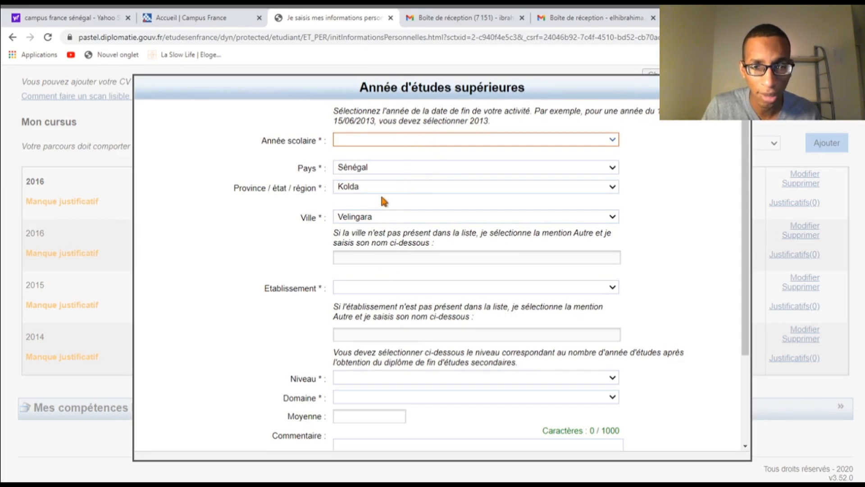
type("2017")
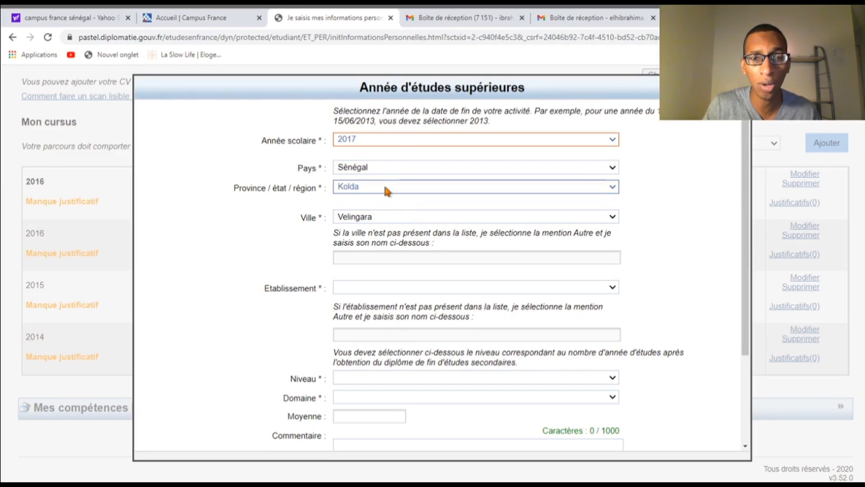
Set the region and the city of the 2017 higher-education year to Dakar.
left_click(383, 179)
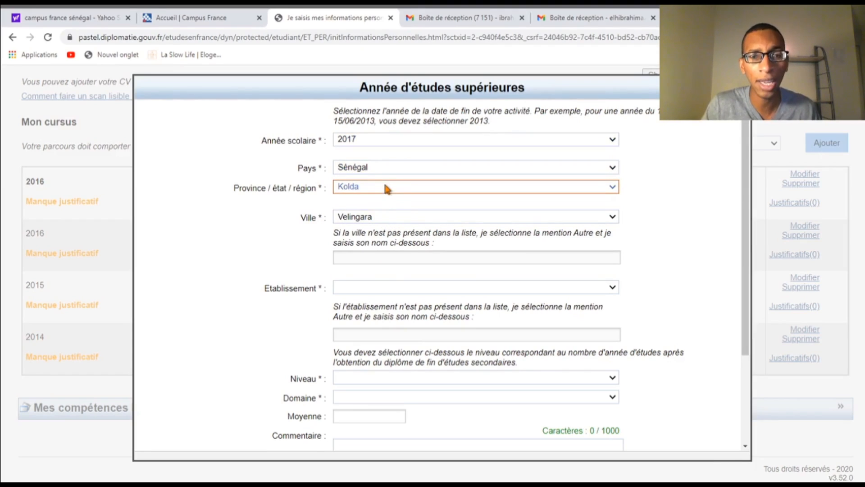
left_click(379, 211)
left_click(378, 218)
left_click(373, 246)
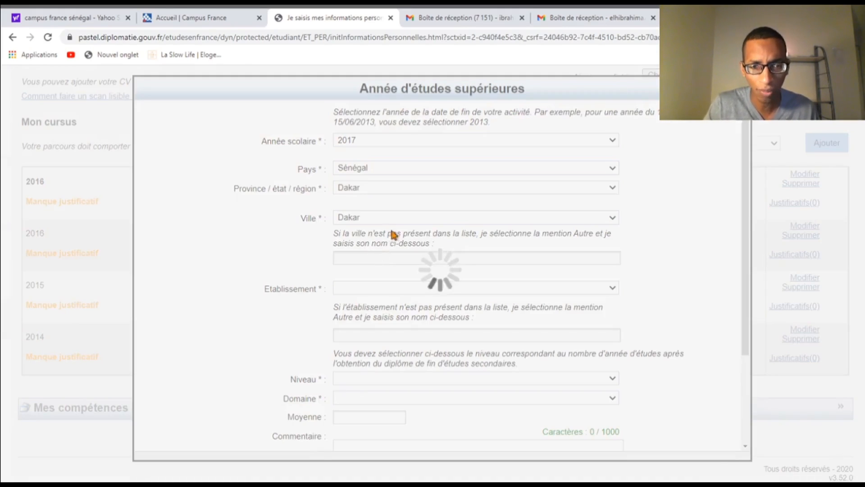
Choose Université Cheikh Anta Diop as the institution for the 2017 higher-education year.
scroll(431, 231, "down", 1)
left_click(412, 233)
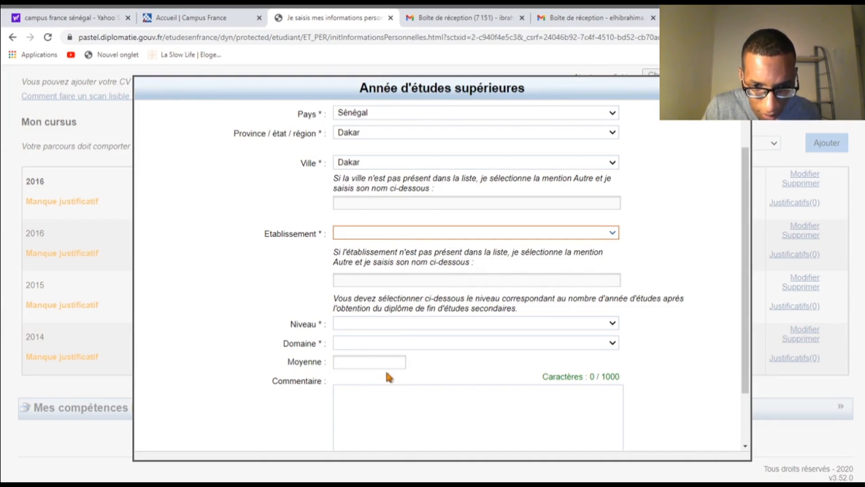
left_click(408, 403)
left_click(397, 282)
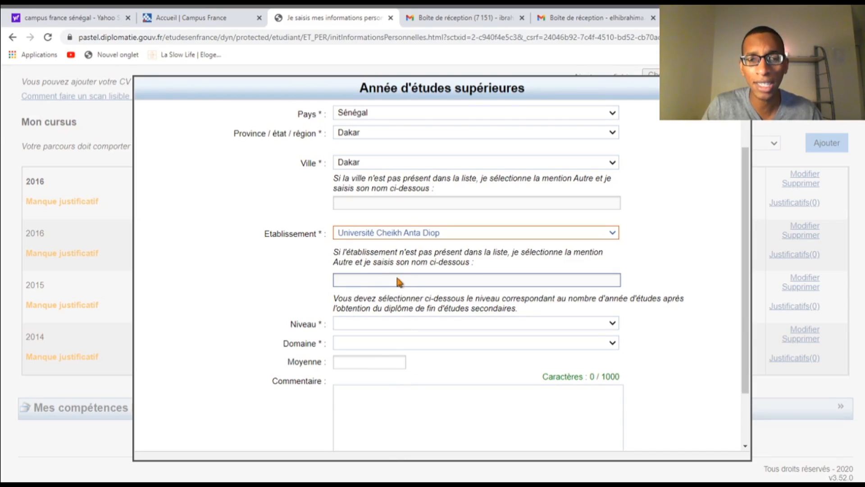
Set the level to Bac +1 and the field to Mathématiques, leave the average and comment empty, and save the 2017 year.
left_click(387, 327)
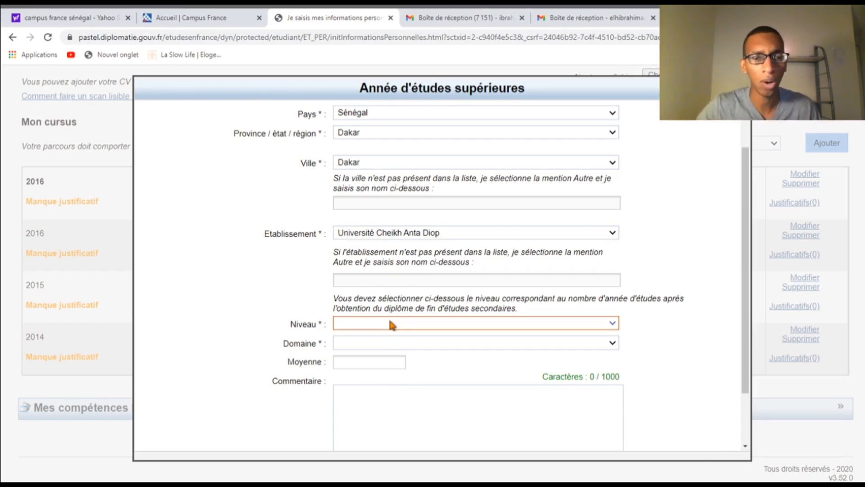
left_click(401, 349)
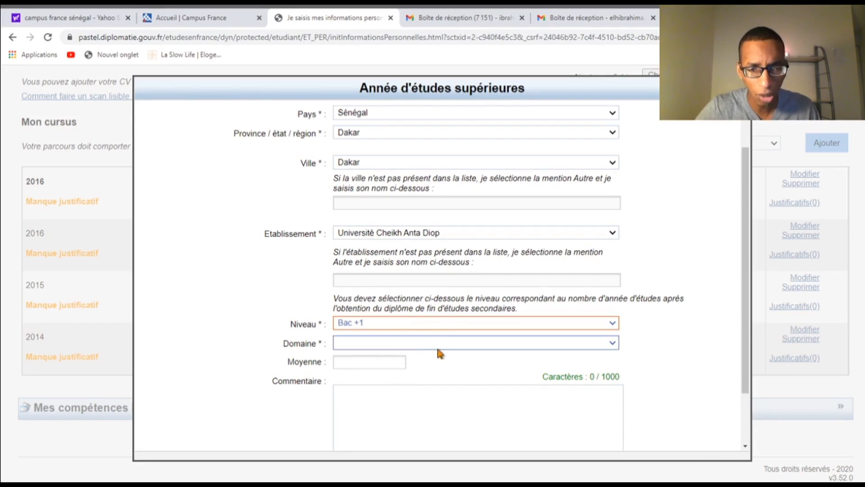
left_click(407, 346)
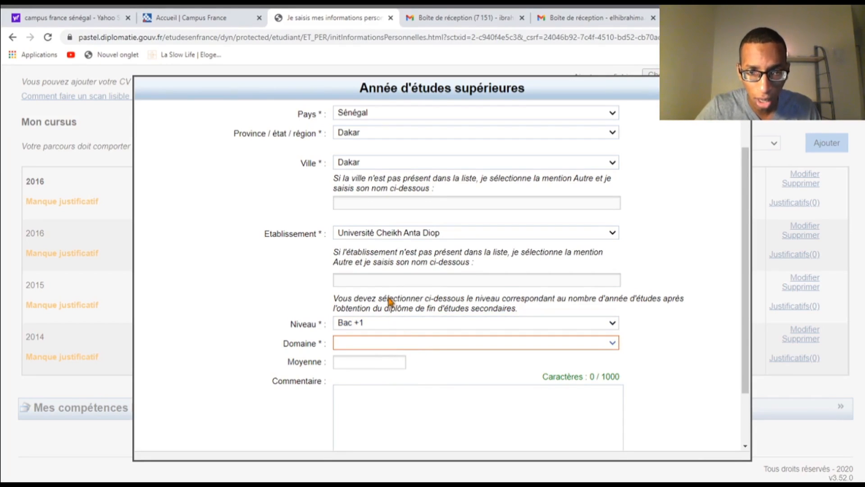
left_click(414, 242)
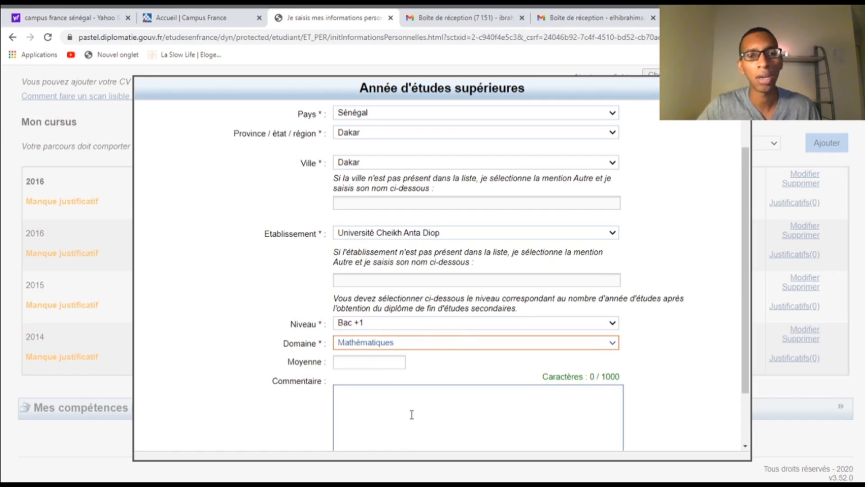
scroll(412, 412, "down", 2)
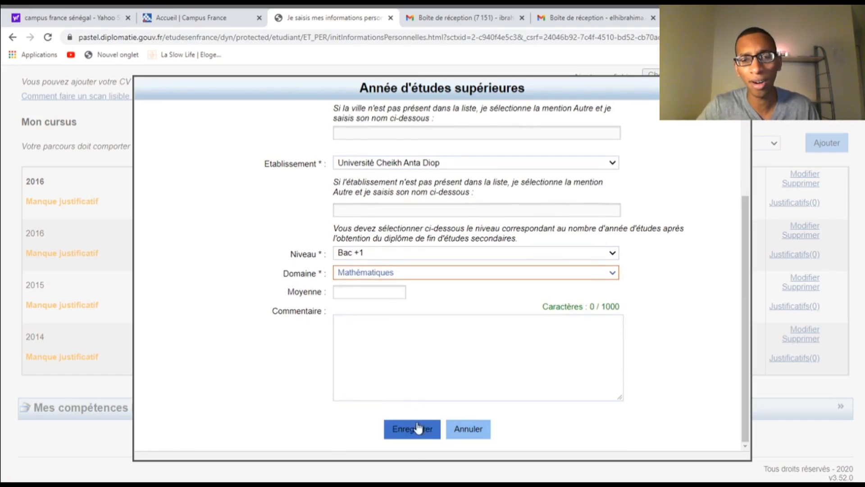
left_click(415, 428)
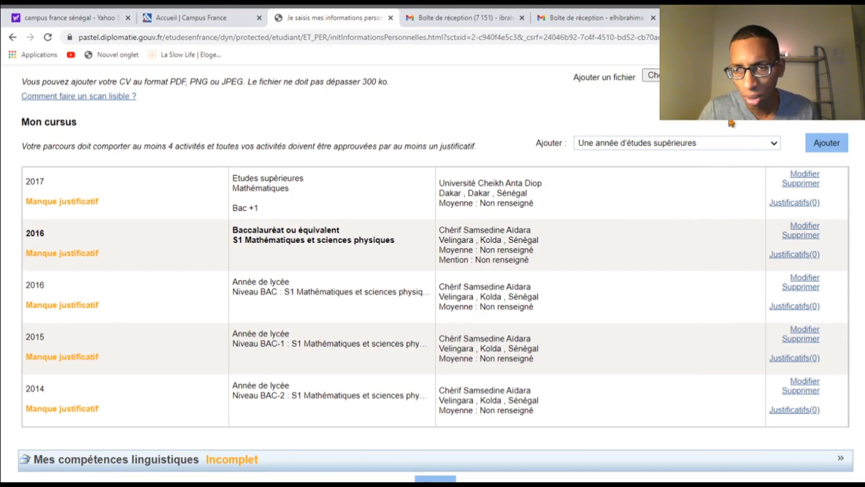
left_click(746, 138)
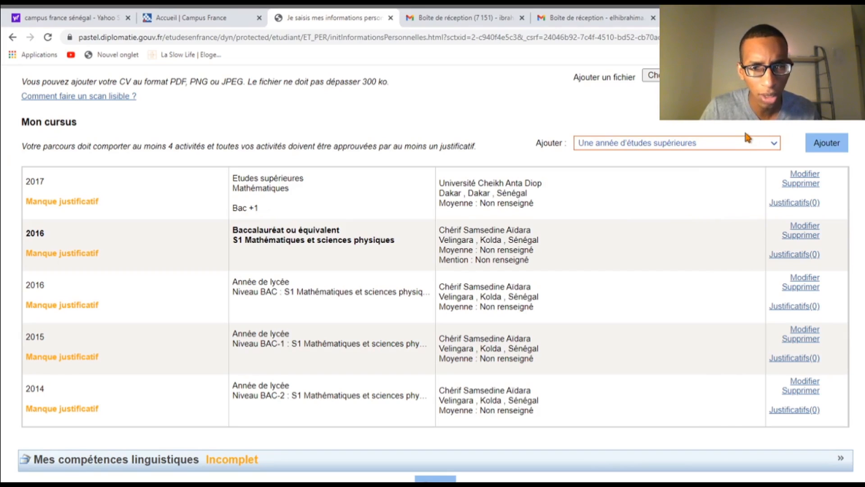
left_click(721, 237)
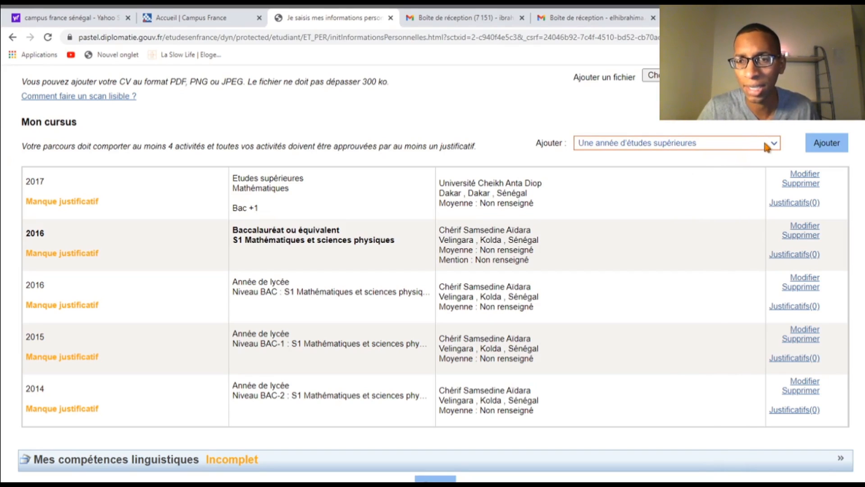
left_click(635, 181)
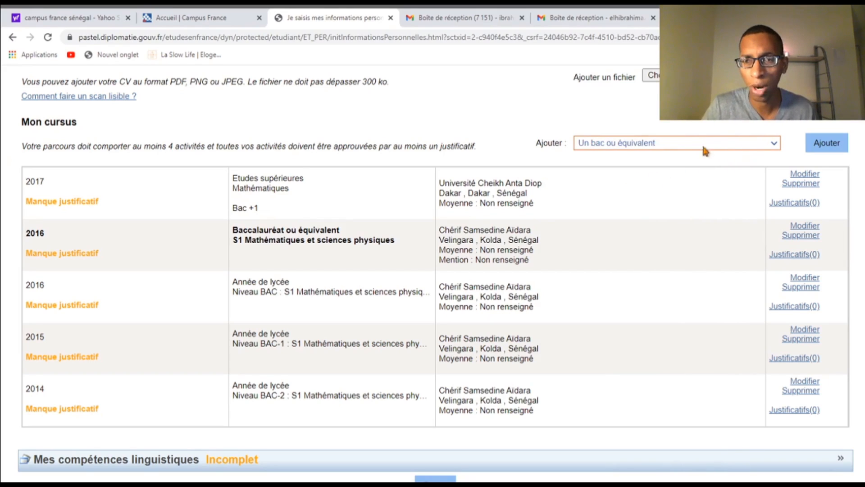
left_click(673, 158)
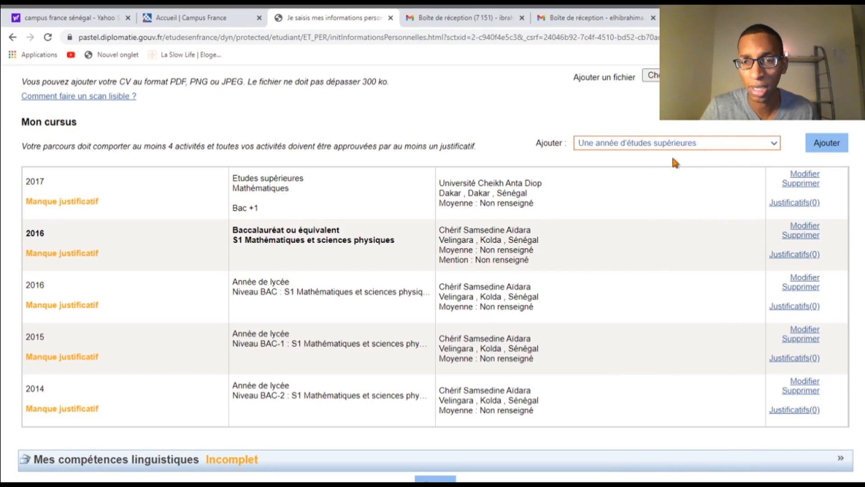
Add another higher-education year to the cursus, set its school year to 2021 and mark the programme as currently being followed.
left_click(827, 143)
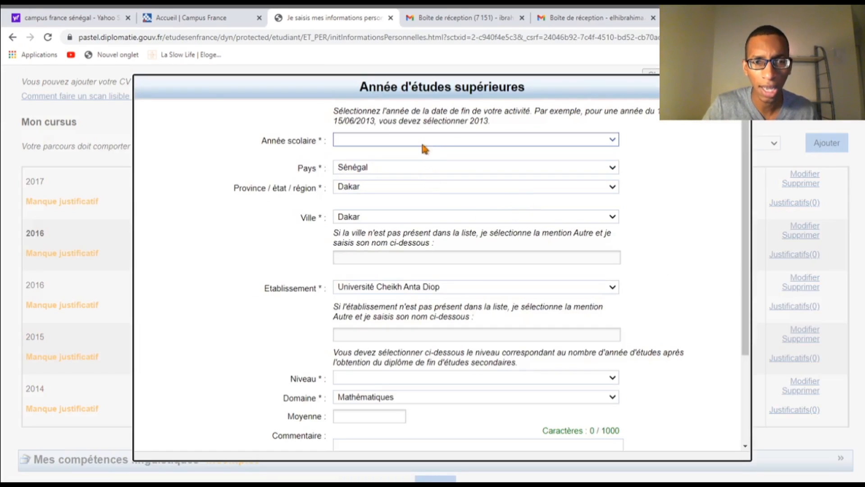
left_click(424, 143)
left_click(402, 164)
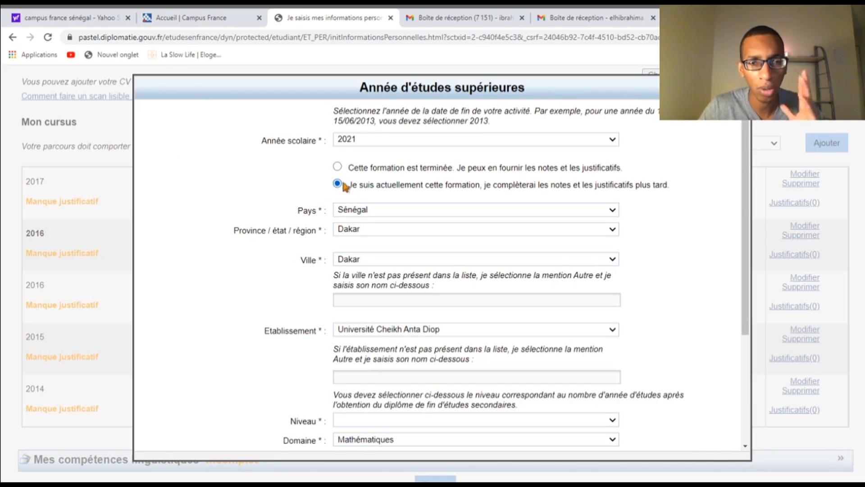
Set the level of the 2021 year to Bac +2, keep Mathématiques as the field, and save the entry.
scroll(460, 257, "down", 3)
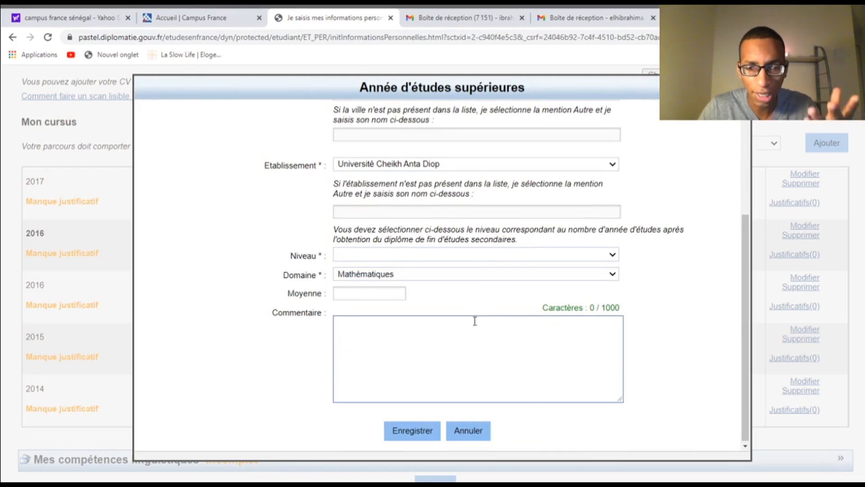
left_click(413, 429)
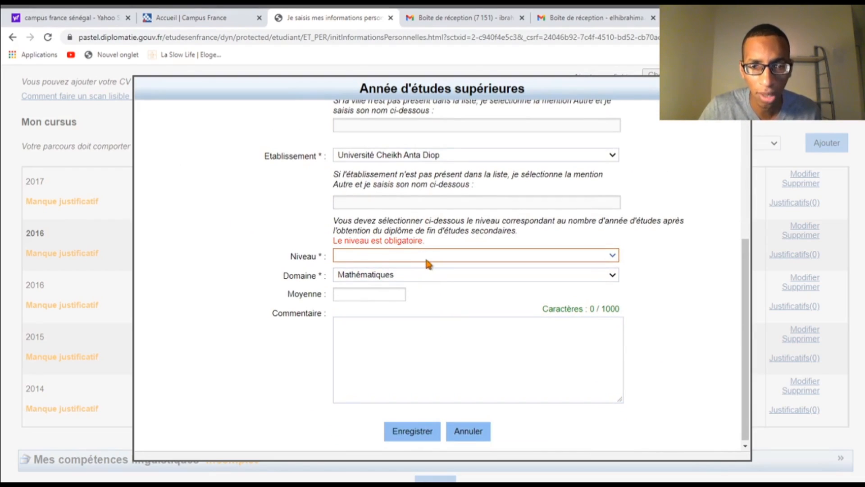
left_click(377, 292)
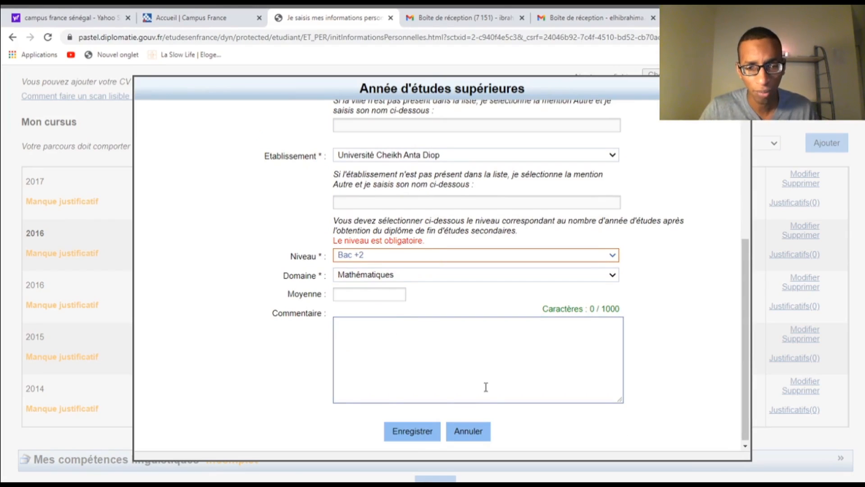
left_click(432, 423)
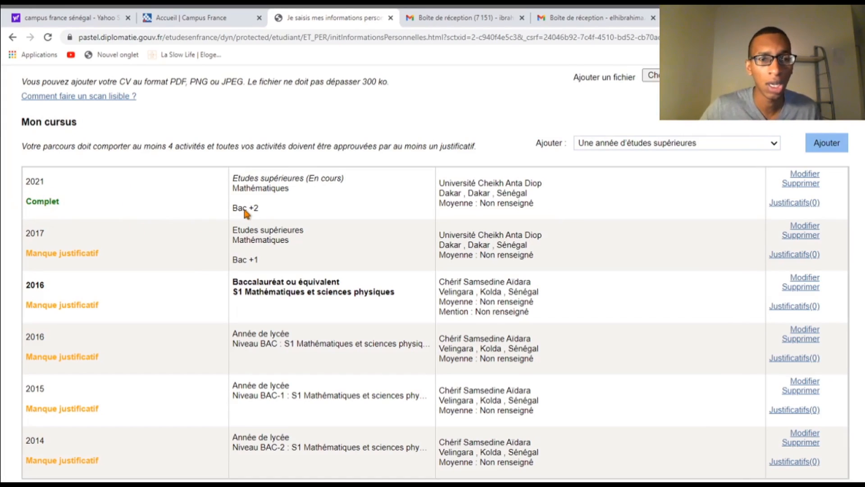
Review the cursus entries from 2014 to 2021 and the supporting-document status of each one.
scroll(246, 212, "down", 3)
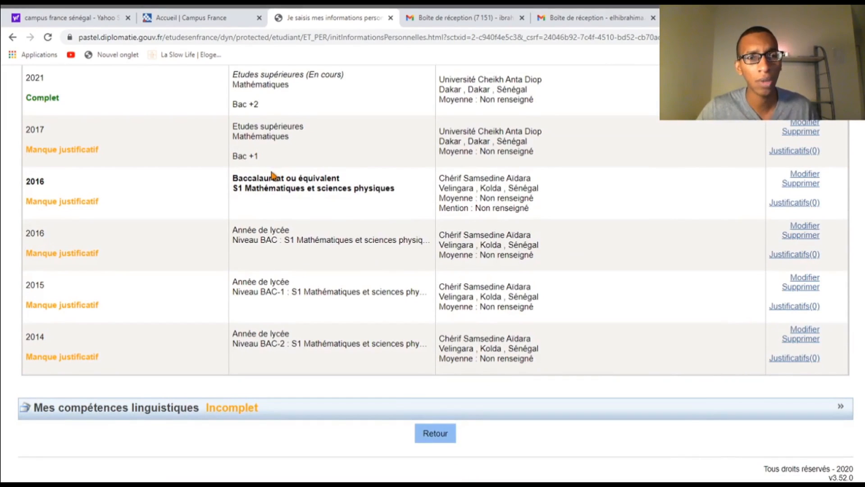
scroll(272, 176, "up", 2)
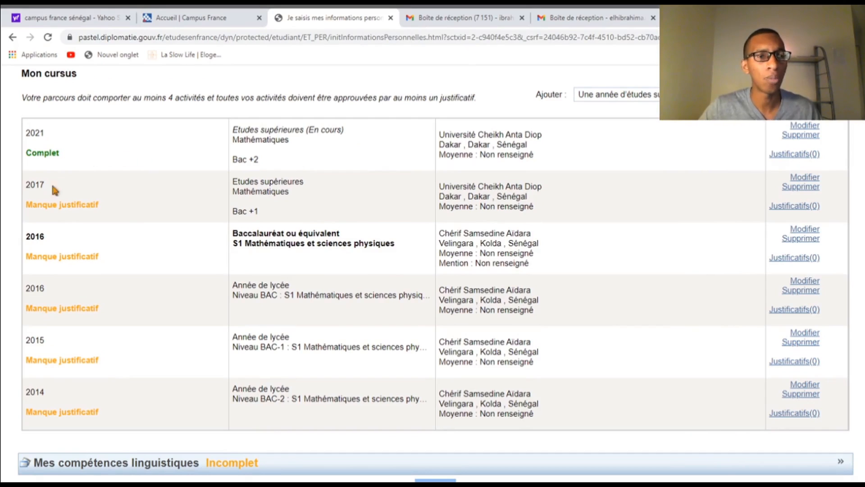
scroll(66, 222, "down", 2)
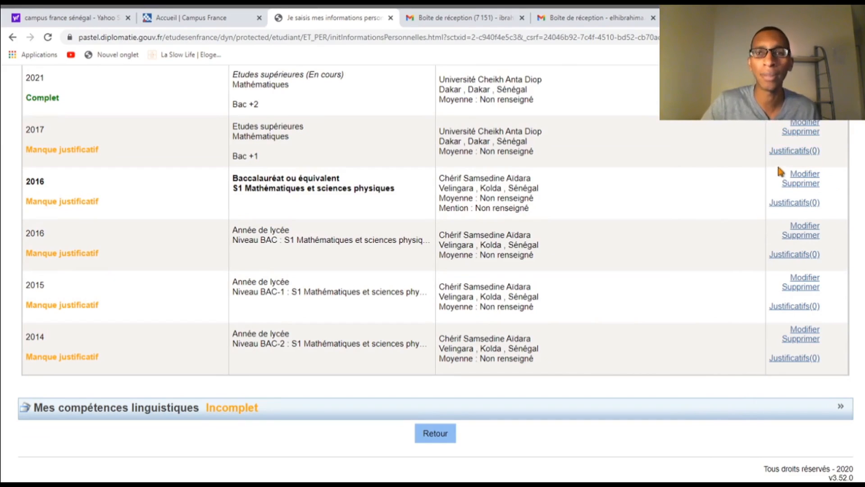
scroll(666, 156, "up", 5)
scroll(666, 162, "up", 3)
scroll(666, 161, "down", 2)
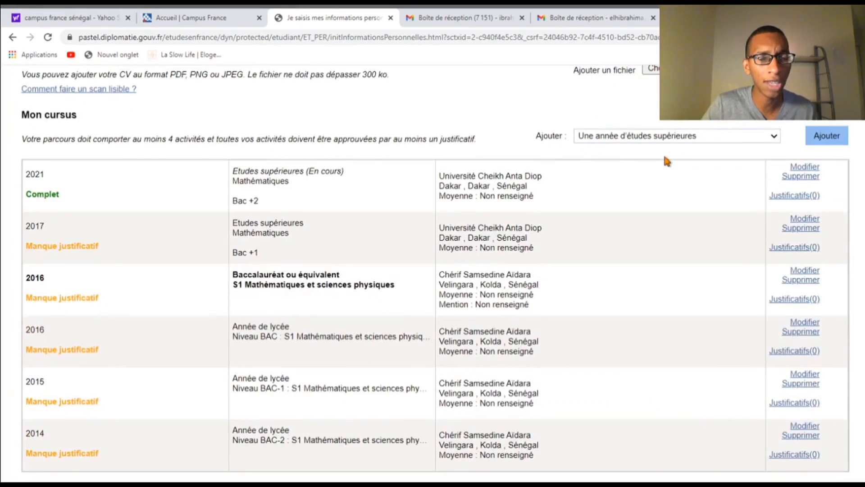
scroll(667, 161, "down", 2)
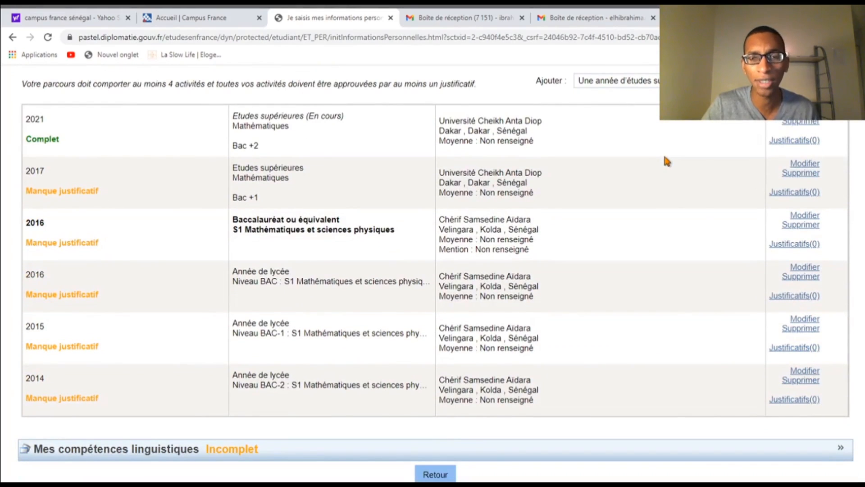